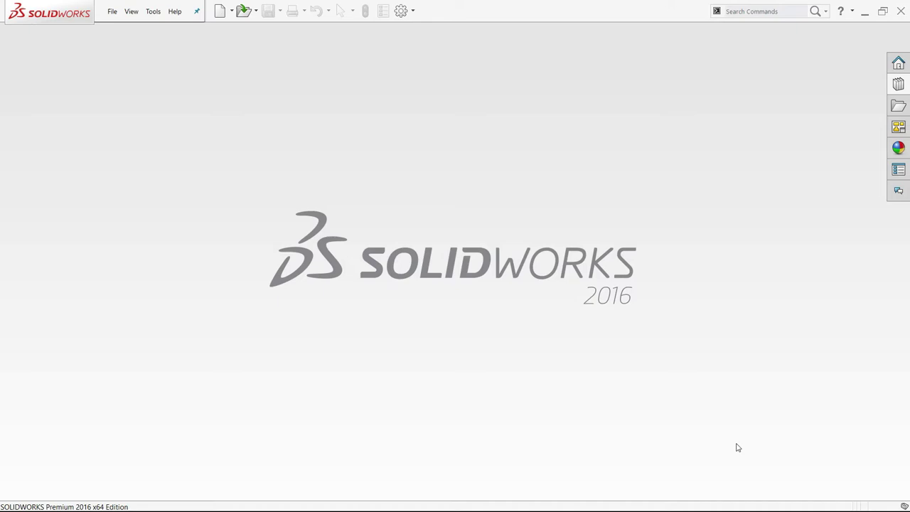
Step: Create a new part document from the Part template
{"action": "left_click", "coordinate": [112, 12]}
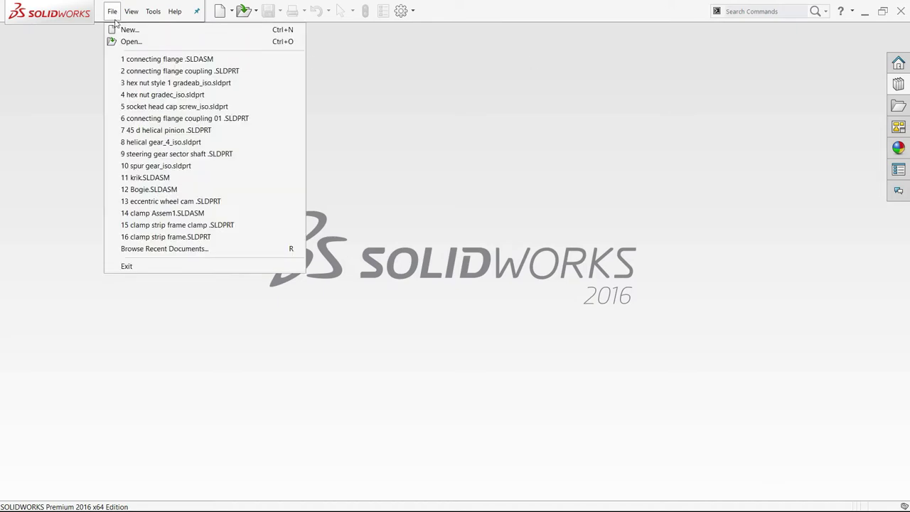
{"action": "left_click", "coordinate": [125, 29]}
{"action": "double_click", "coordinate": [199, 184]}
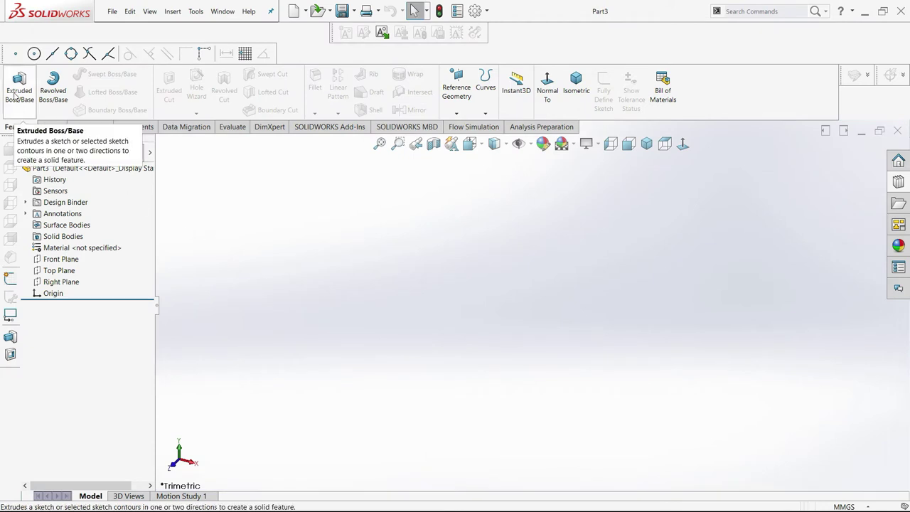
Step: Draw a center rectangle at the origin on the Top Plane
{"action": "left_click", "coordinate": [14, 95]}
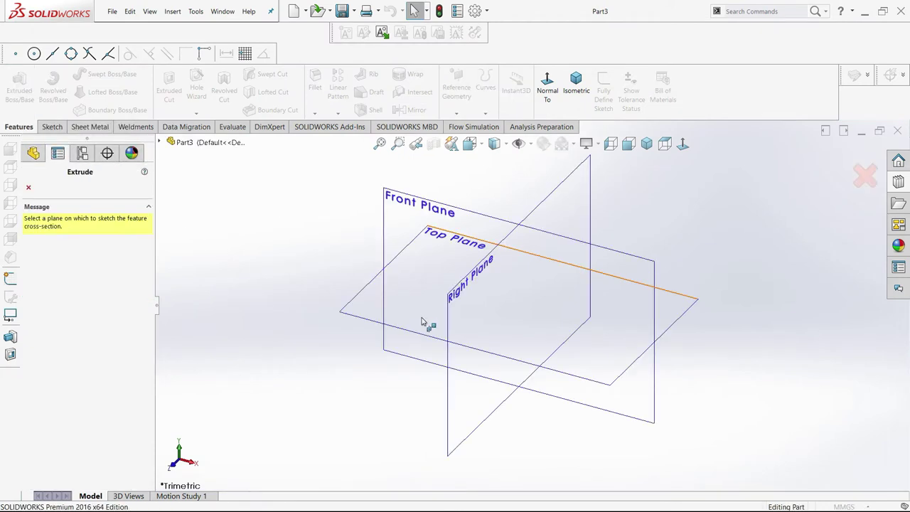
{"action": "left_click", "coordinate": [435, 331]}
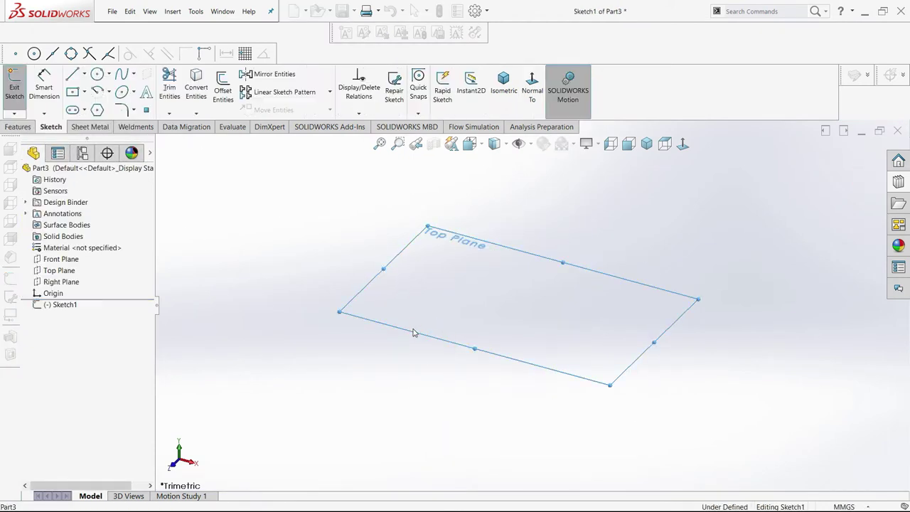
{"action": "left_click", "coordinate": [73, 92]}
{"action": "left_click", "coordinate": [519, 305]}
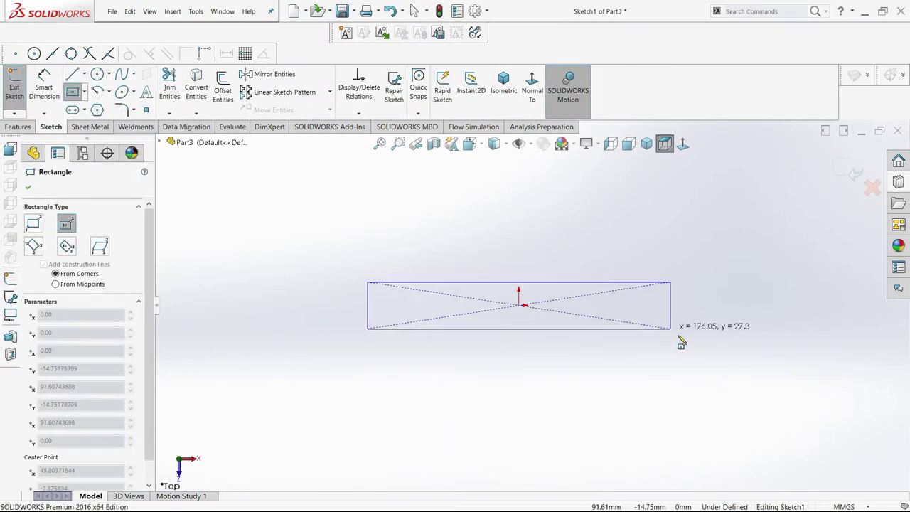
{"action": "left_click", "coordinate": [677, 335]}
Step: Dimension the rectangle 90 mm high and 450 mm wide
{"action": "left_click", "coordinate": [679, 313]}
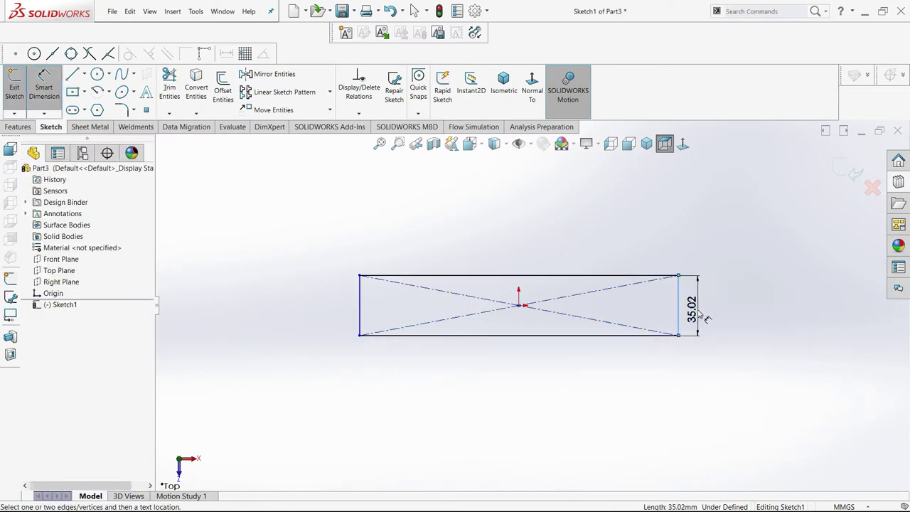
{"action": "left_click", "coordinate": [697, 312]}
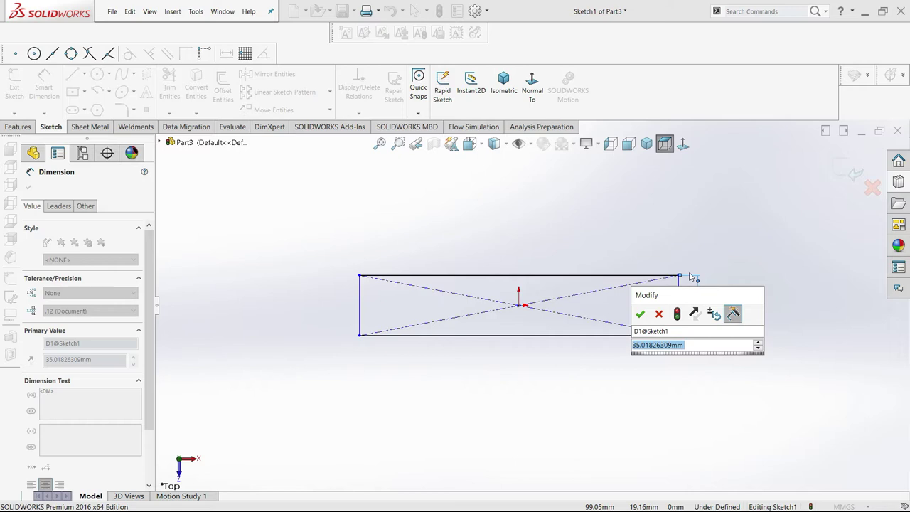
{"action": "type", "text": "90"}
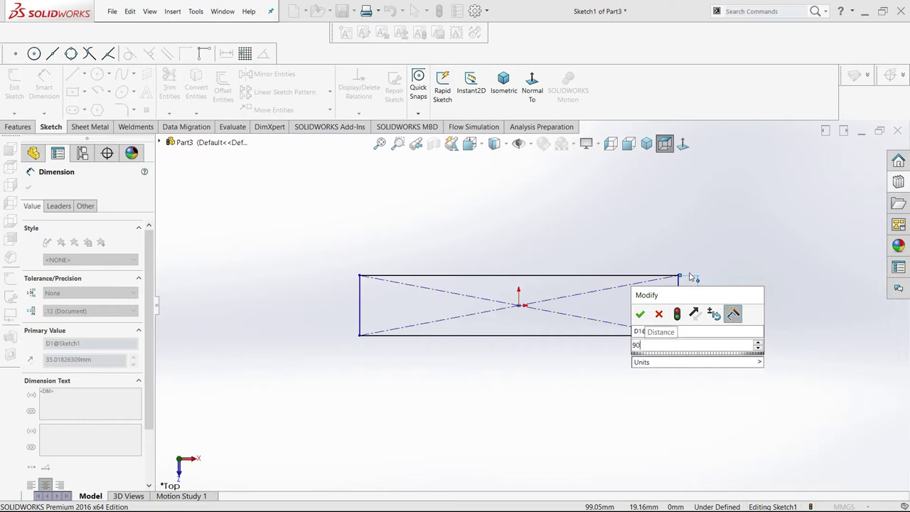
{"action": "key", "text": "Return"}
{"action": "left_click", "coordinate": [609, 275]}
{"action": "left_click", "coordinate": [604, 259]}
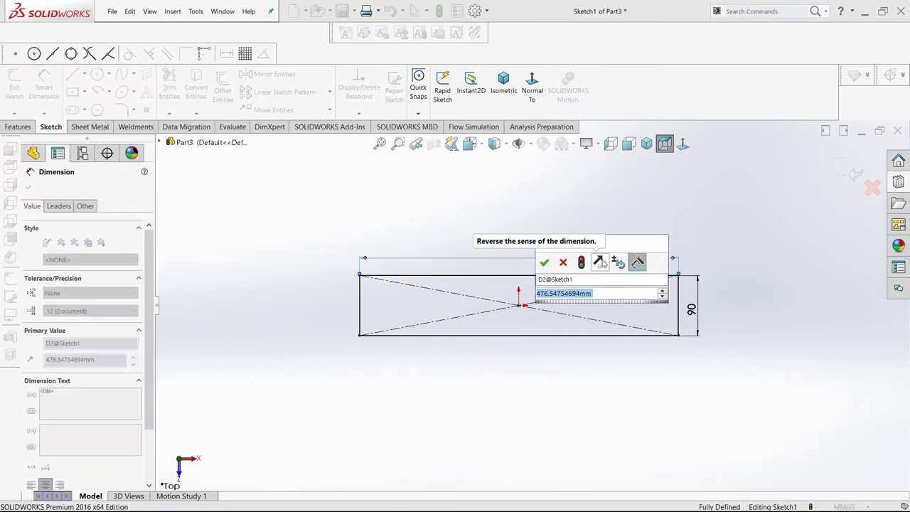
{"action": "type", "text": "450"}
{"action": "key", "text": "Return"}
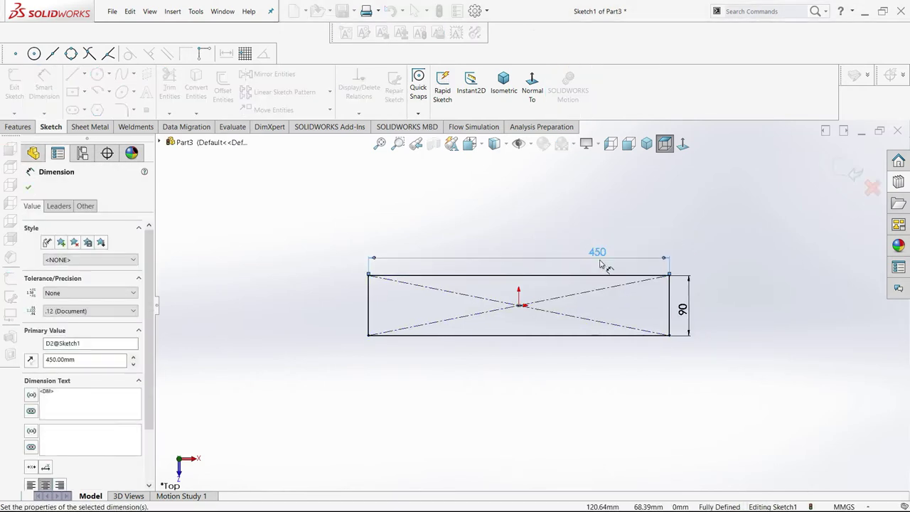
Step: Extrude the rectangle 30 mm into the base plate
{"action": "left_click", "coordinate": [18, 127]}
{"action": "left_click", "coordinate": [19, 82]}
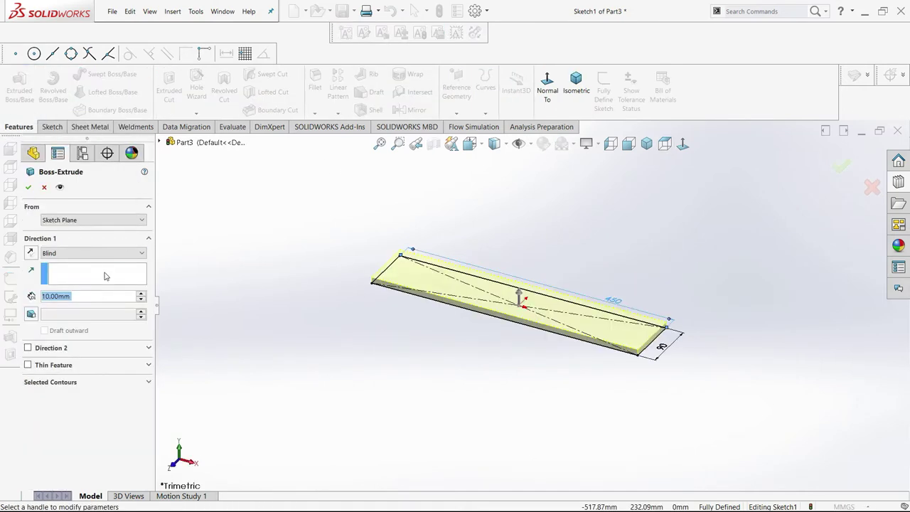
{"action": "type", "text": "30"}
{"action": "key", "text": "Return"}
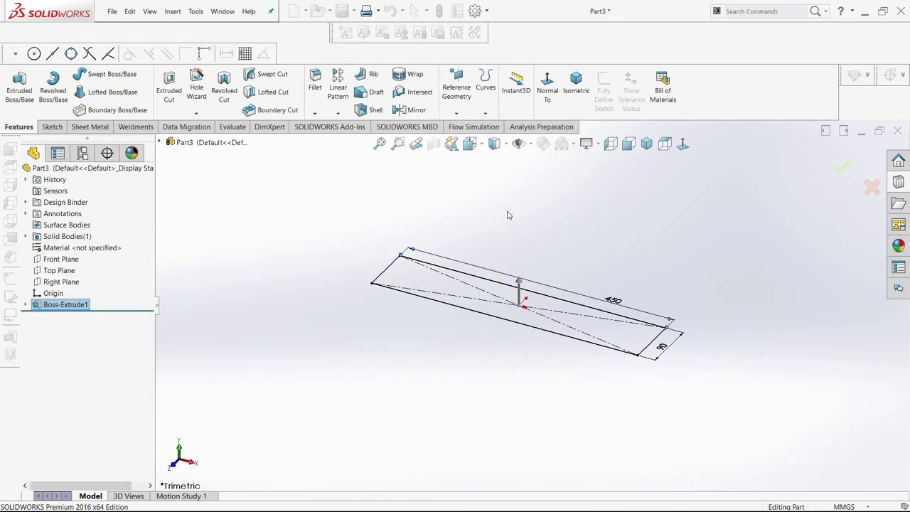
{"action": "left_click", "coordinate": [19, 82]}
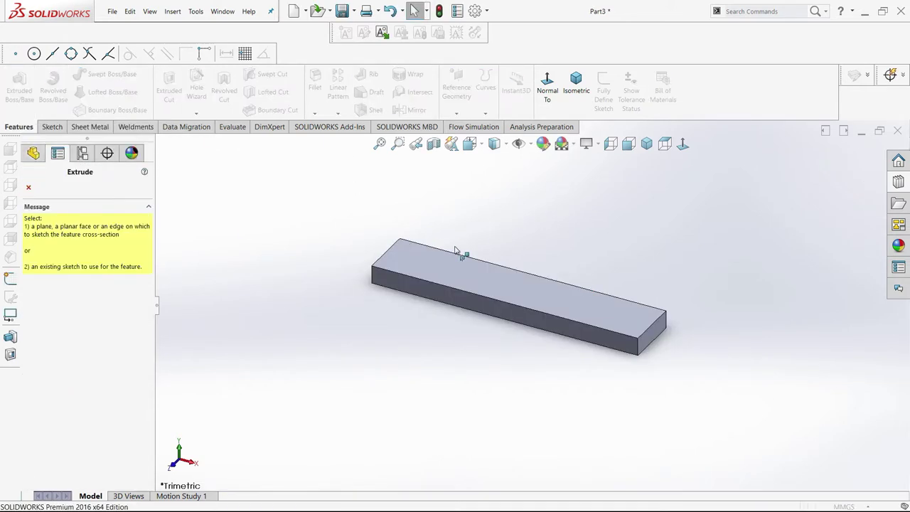
Step: Sketch a centred rectangle on the plate's top face, dimensioned 300 mm wide
{"action": "left_click", "coordinate": [497, 284]}
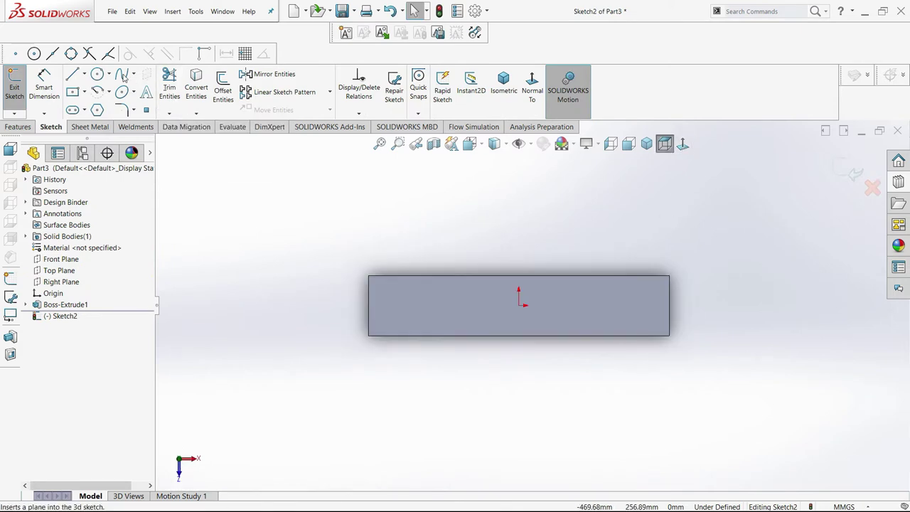
{"action": "left_click", "coordinate": [72, 92]}
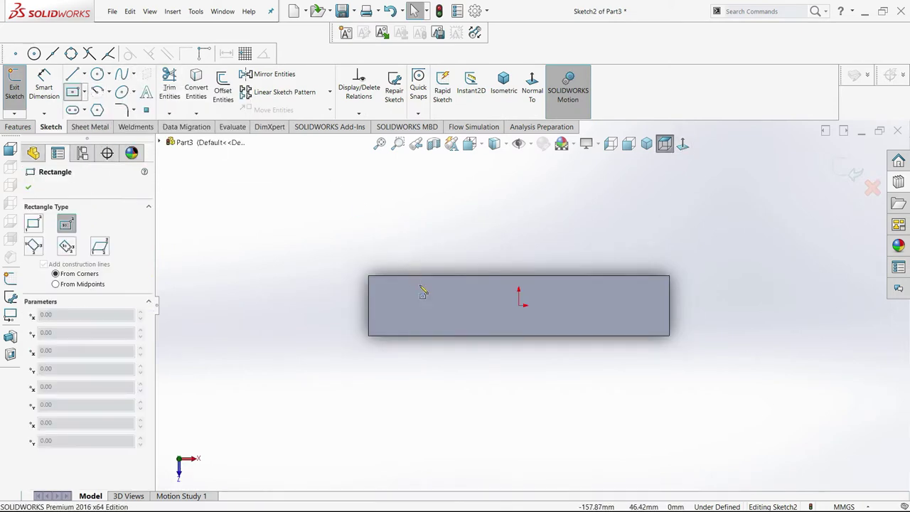
{"action": "left_click", "coordinate": [519, 306]}
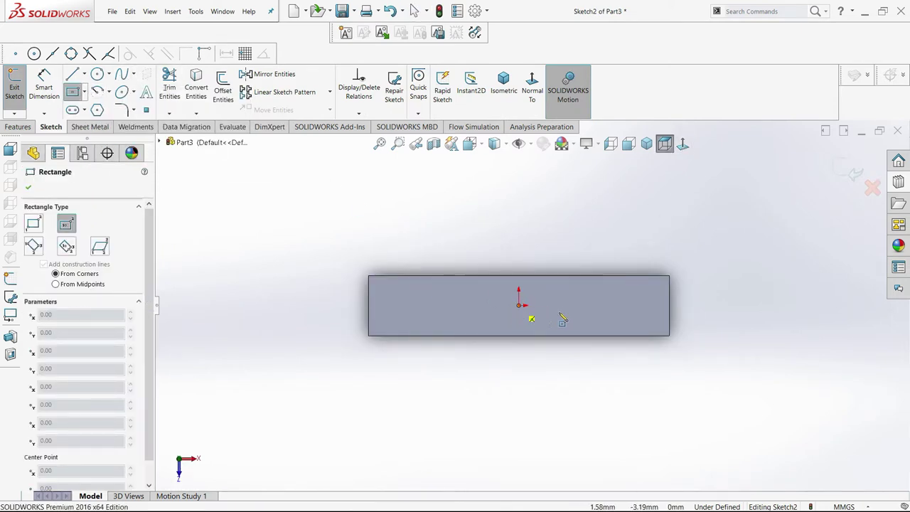
{"action": "left_click", "coordinate": [611, 335]}
{"action": "key", "text": "d"}
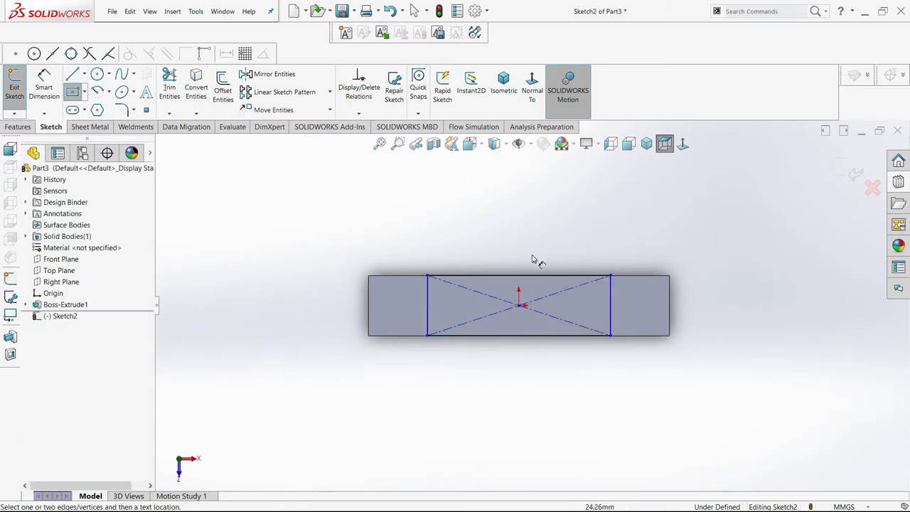
{"action": "left_click", "coordinate": [506, 276]}
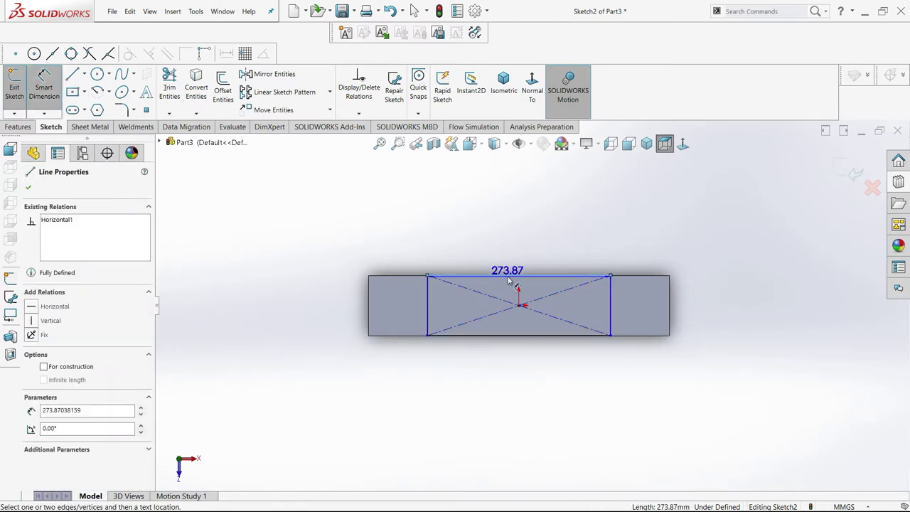
{"action": "left_click", "coordinate": [513, 250]}
{"action": "type", "text": "300"}
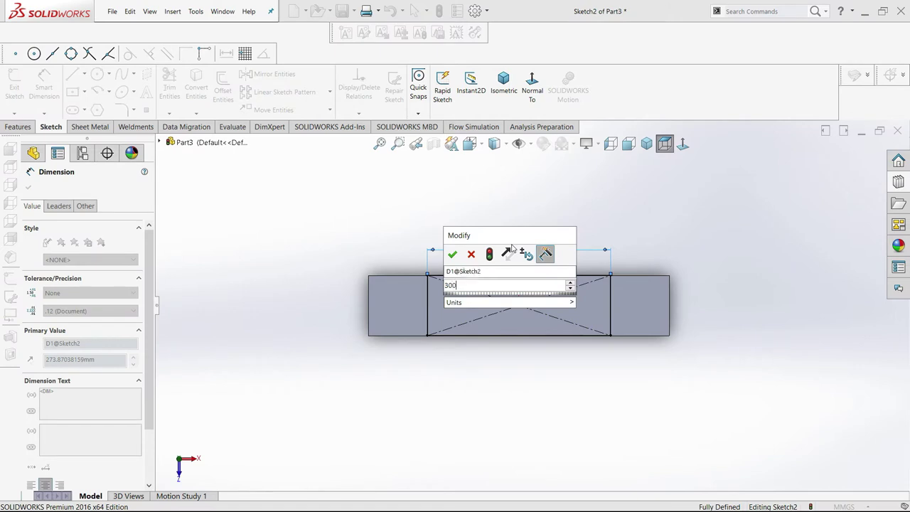
{"action": "key", "text": "Return"}
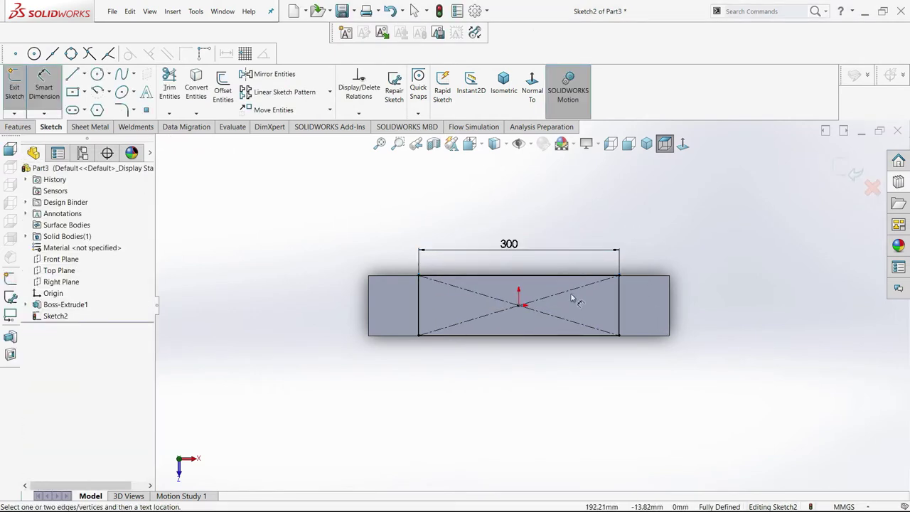
Step: Extrude the rectangle upward by 3-25 (275 mm) into the raised block
{"action": "left_click", "coordinate": [7, 126]}
{"action": "left_click", "coordinate": [12, 99]}
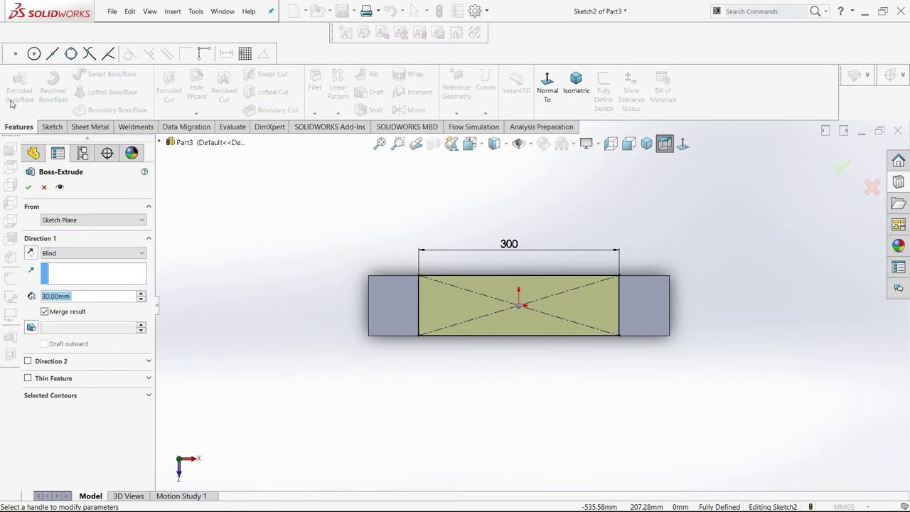
{"action": "type", "text": "3"}
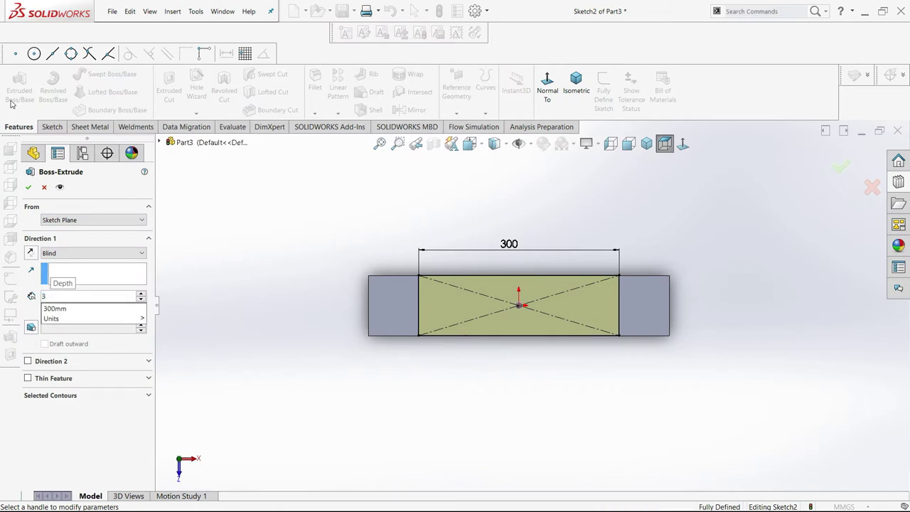
{"action": "type", "text": "-25"}
{"action": "key", "text": "Return"}
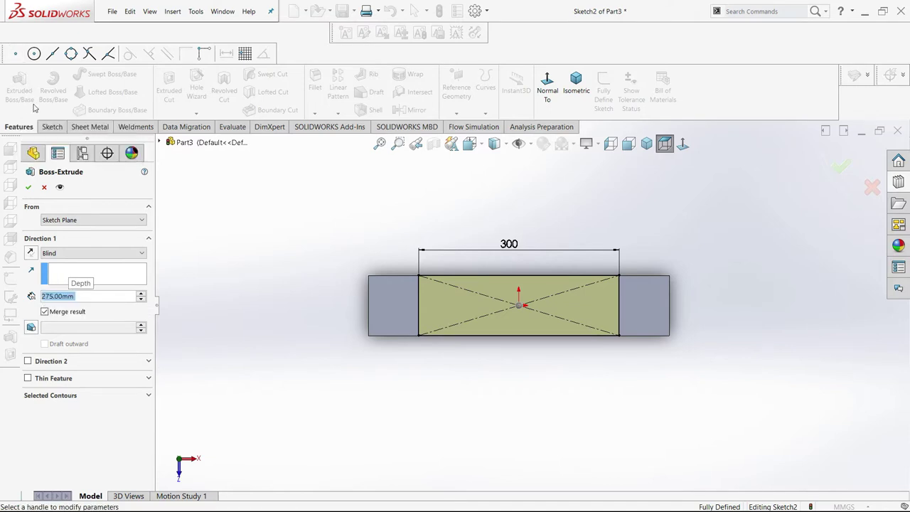
{"action": "left_click", "coordinate": [31, 189]}
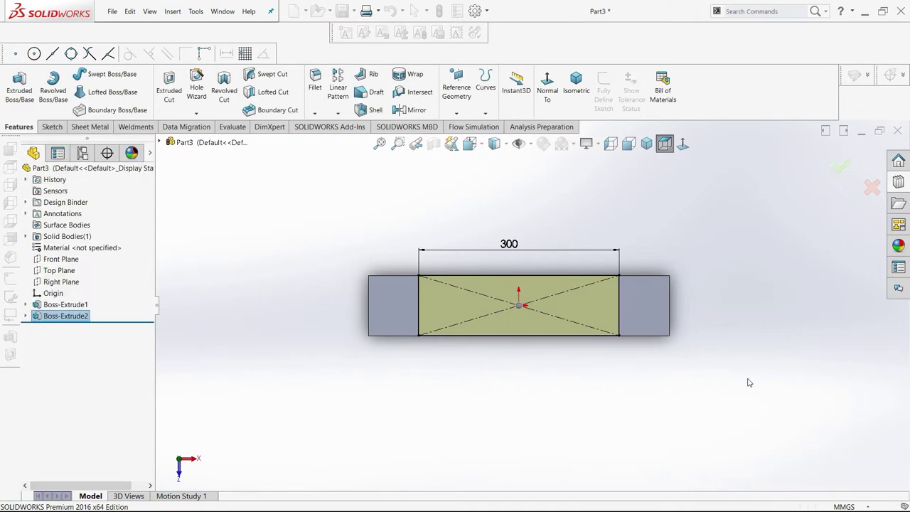
{"action": "middle_click_drag", "start_coordinate": [730, 325], "coordinate": [684, 243]}
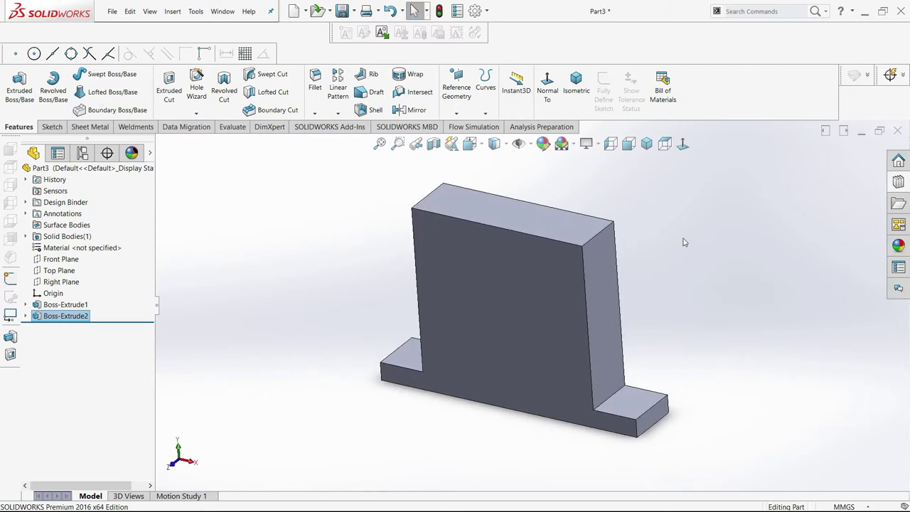
Step: Show the reference planes and open a new sketch on the Right Plane
{"action": "middle_click_drag", "start_coordinate": [627, 363], "coordinate": [640, 368]}
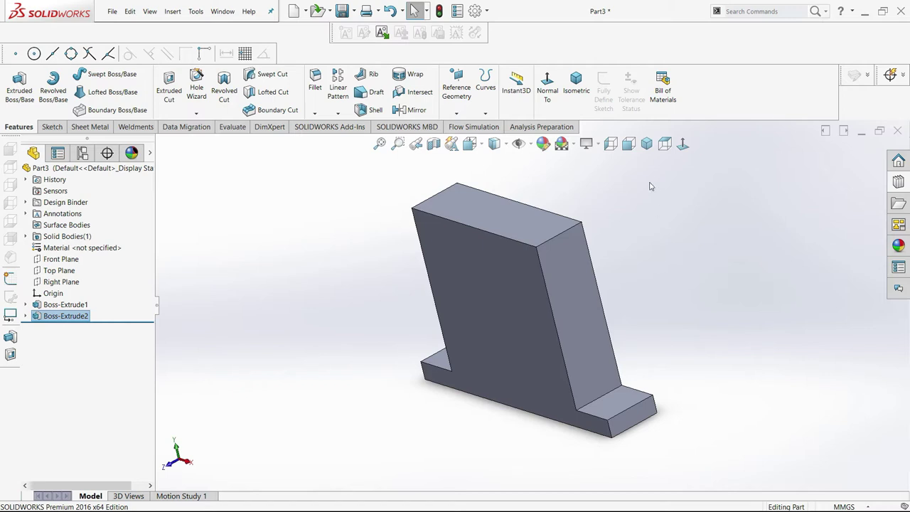
{"action": "left_click", "coordinate": [525, 147]}
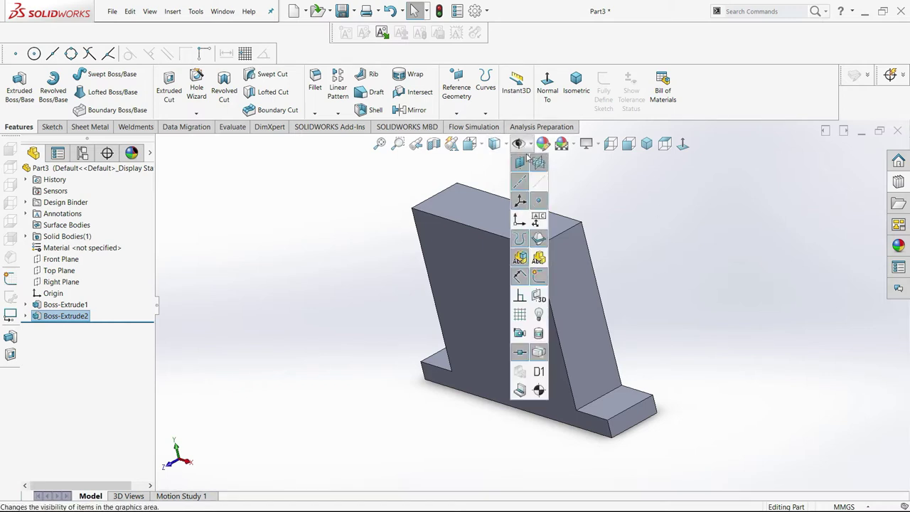
{"action": "left_click", "coordinate": [523, 213]}
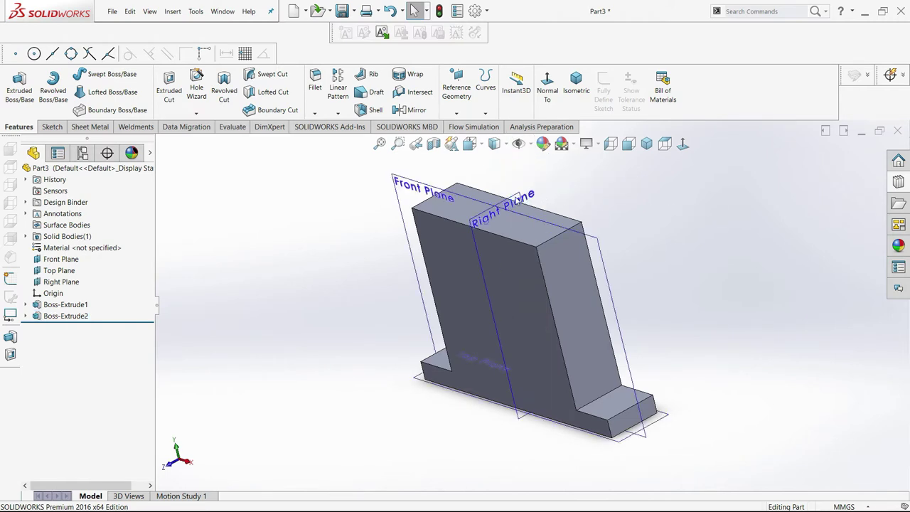
{"action": "left_click", "coordinate": [519, 201]}
{"action": "left_click", "coordinate": [558, 174]}
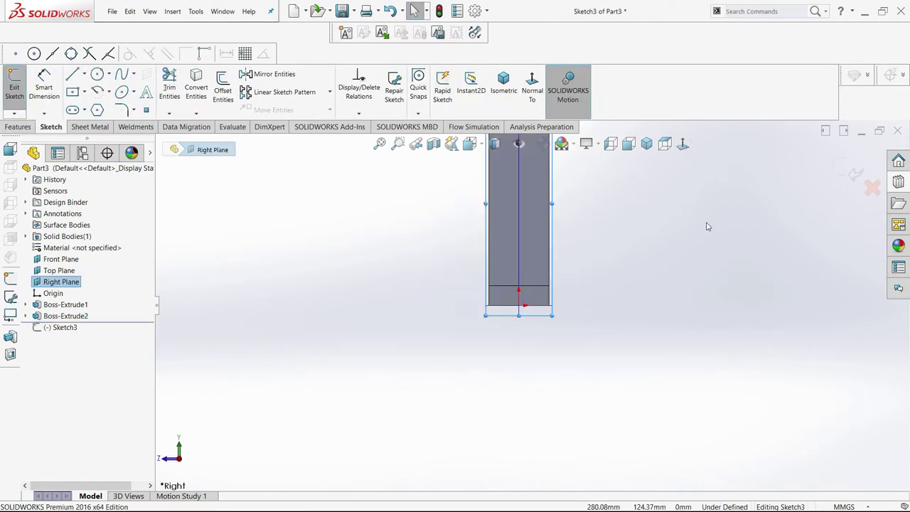
Step: Draw a horizontal centerline across the block from its left to right edge
{"action": "scroll", "coordinate": [545, 211], "scroll_direction": "down", "scroll_amount": 1}
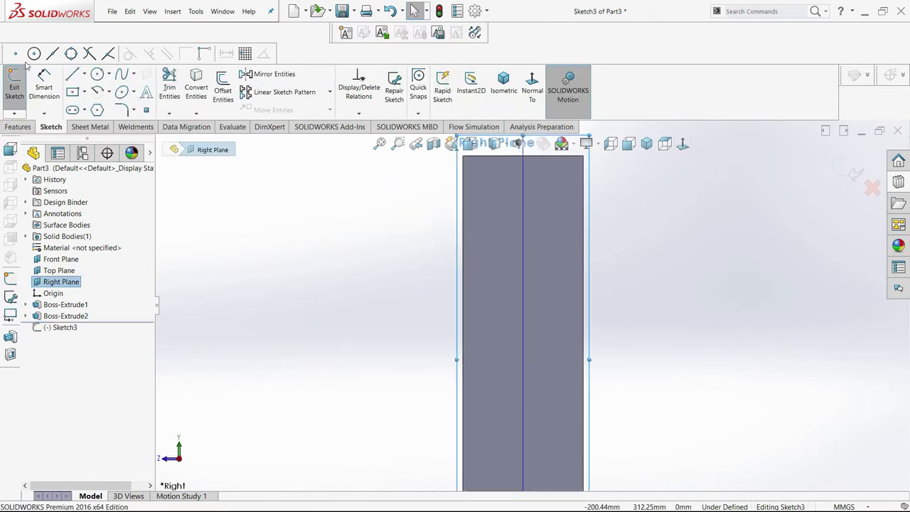
{"action": "left_click", "coordinate": [84, 74]}
{"action": "left_click", "coordinate": [91, 98]}
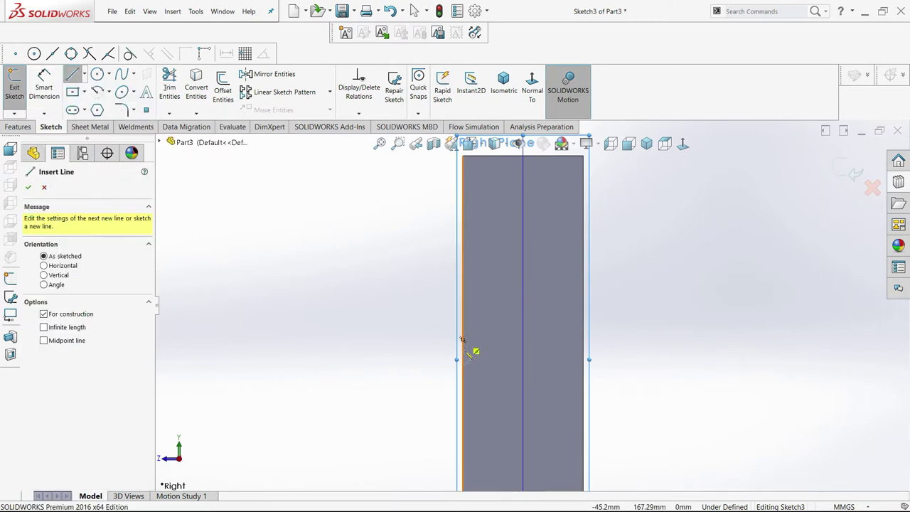
{"action": "left_click", "coordinate": [463, 351]}
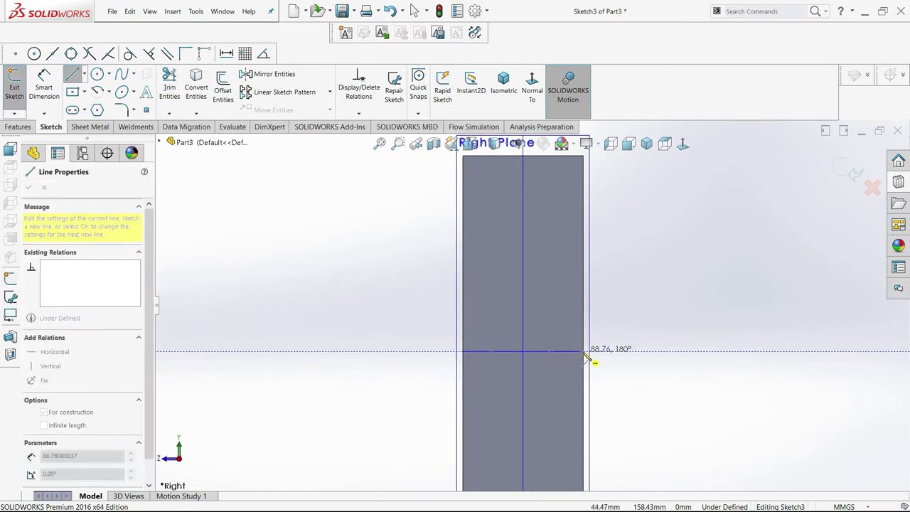
{"action": "left_click", "coordinate": [585, 351]}
Step: Draw the closed stepped line profile above the centerline
{"action": "right_click_drag", "start_coordinate": [639, 284], "coordinate": [617, 284]}
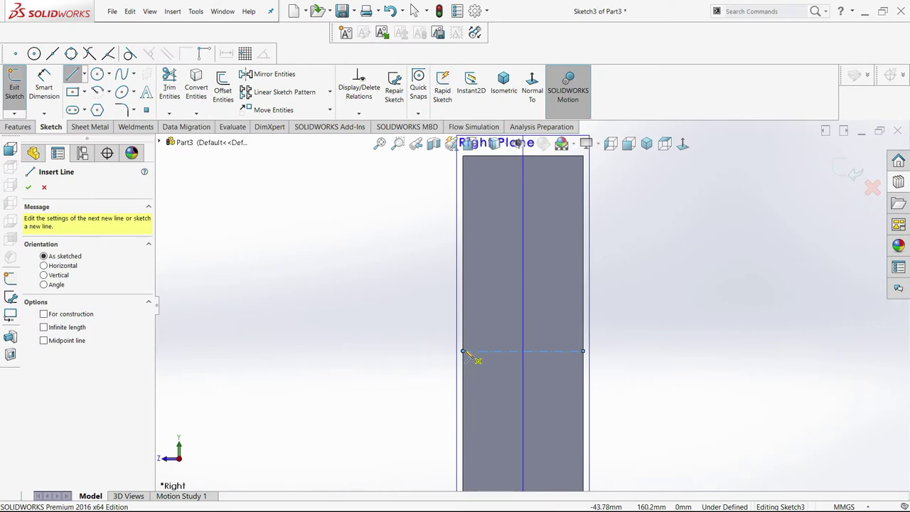
{"action": "left_click", "coordinate": [472, 250]}
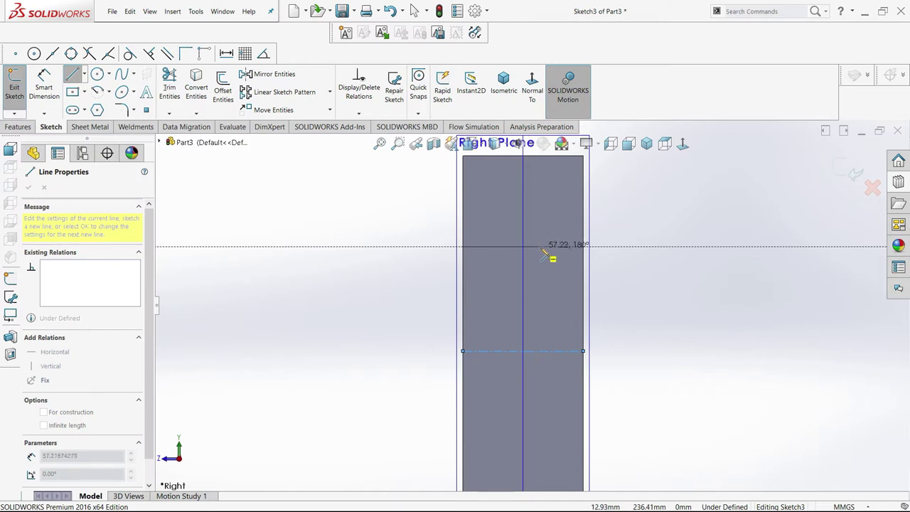
{"action": "left_click", "coordinate": [539, 246]}
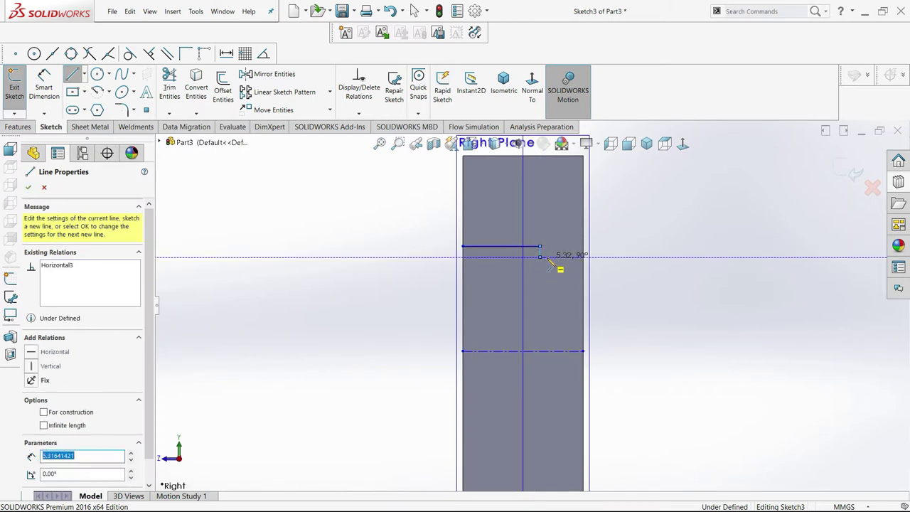
{"action": "left_click", "coordinate": [547, 292]}
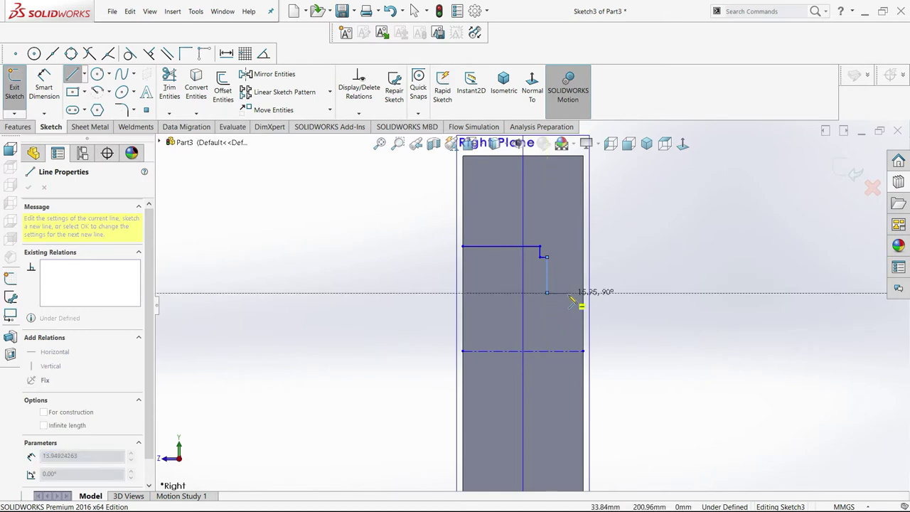
{"action": "left_click", "coordinate": [557, 293]}
{"action": "left_click", "coordinate": [558, 282]}
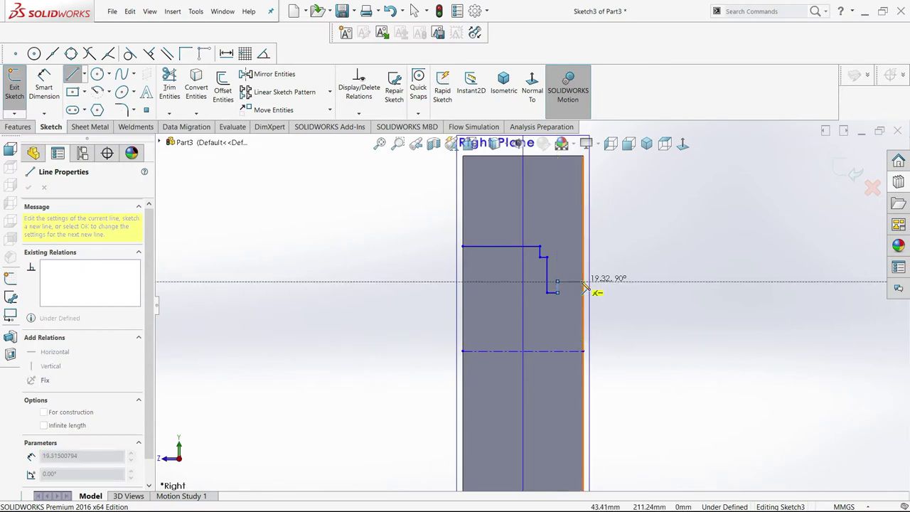
{"action": "left_click", "coordinate": [583, 283]}
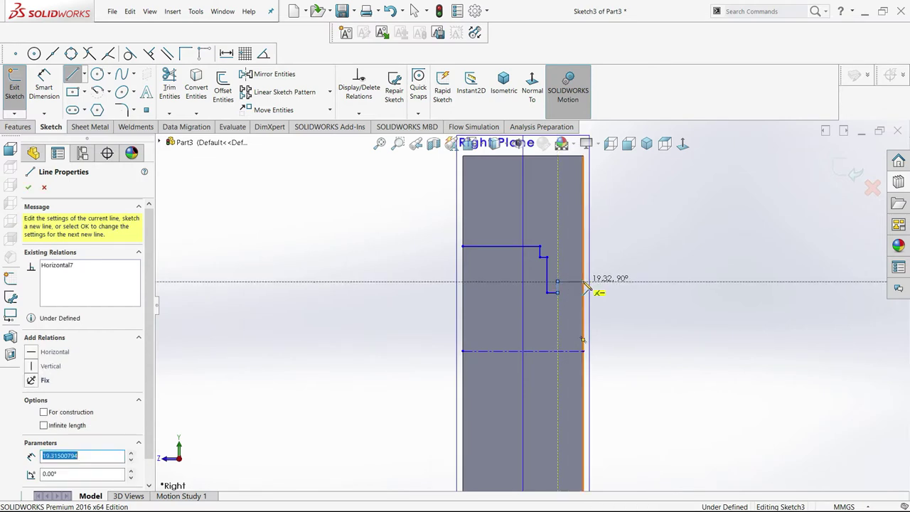
{"action": "double_click", "coordinate": [584, 352]}
{"action": "key", "text": "Escape"}
{"action": "key", "text": "l"}
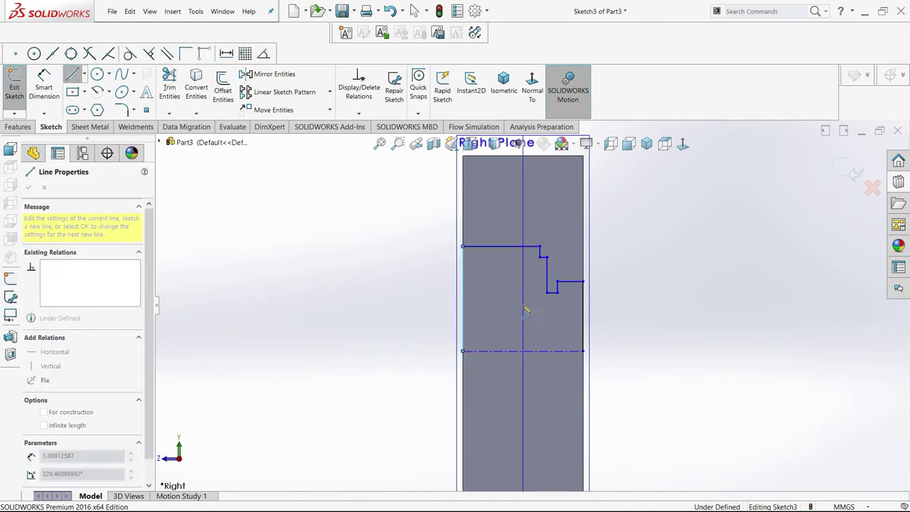
{"action": "key", "text": "Escape"}
{"action": "left_click", "coordinate": [43, 85]}
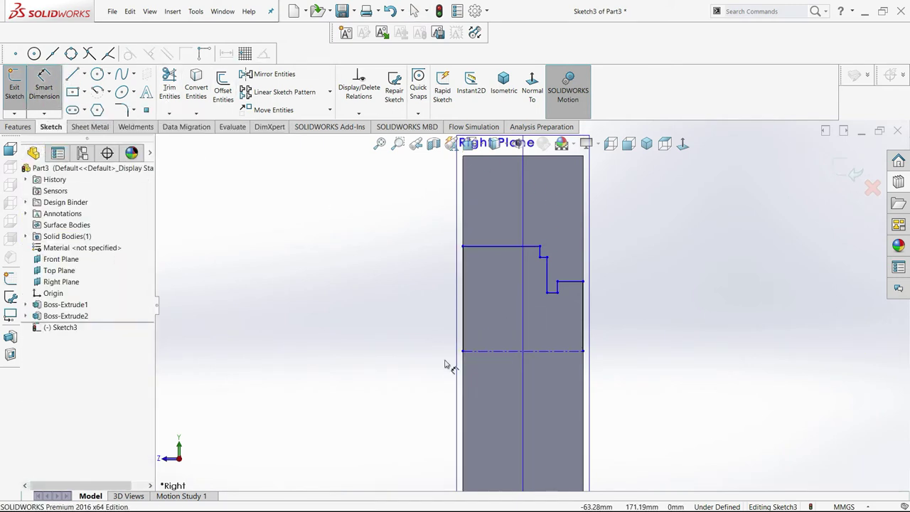
Step: Add the profile's height dimension and the 165/2 (82.5) step height from the centerline
{"action": "left_click", "coordinate": [503, 351]}
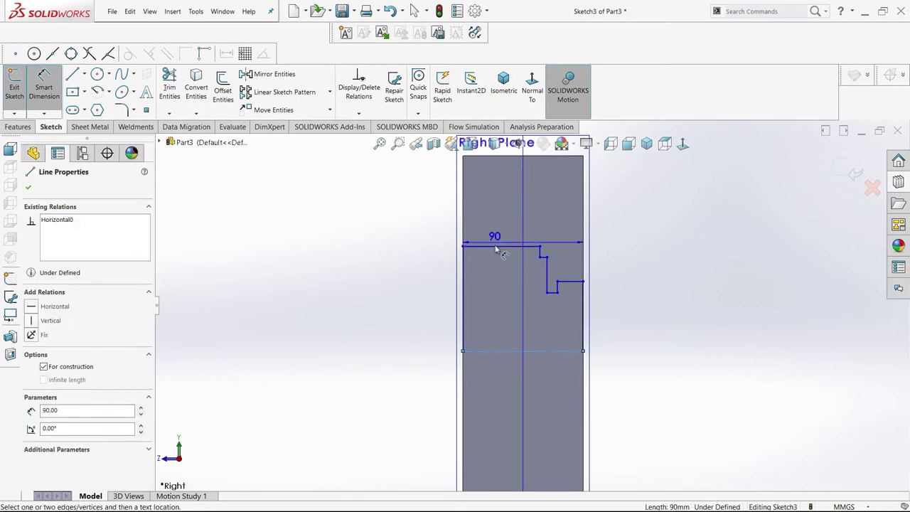
{"action": "left_click", "coordinate": [496, 246]}
{"action": "left_click", "coordinate": [424, 306]}
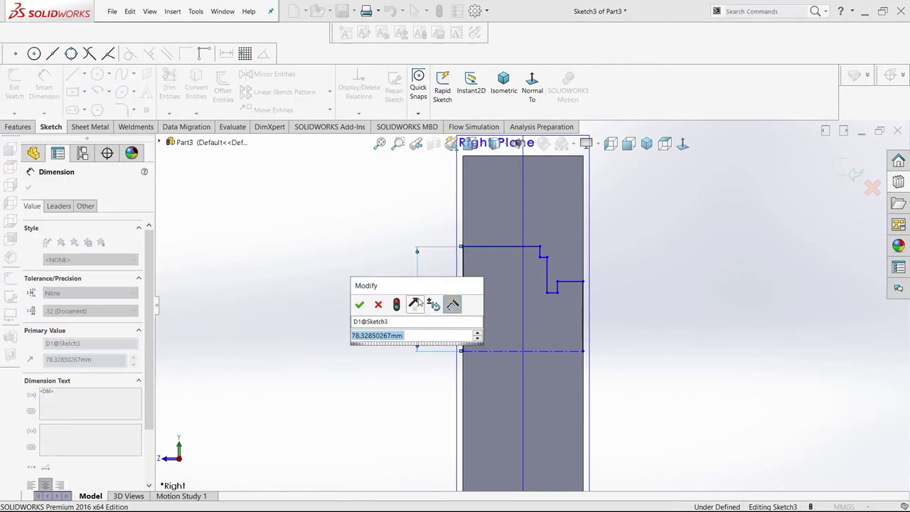
{"action": "type", "text": "80/2"}
{"action": "key", "text": "Escape"}
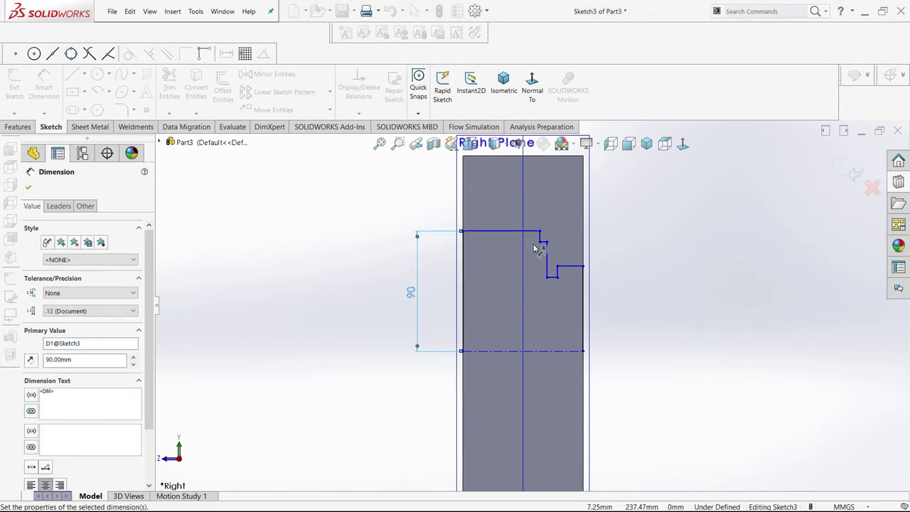
{"action": "left_click", "coordinate": [542, 242]}
{"action": "left_click", "coordinate": [541, 351]}
{"action": "left_click", "coordinate": [539, 343]}
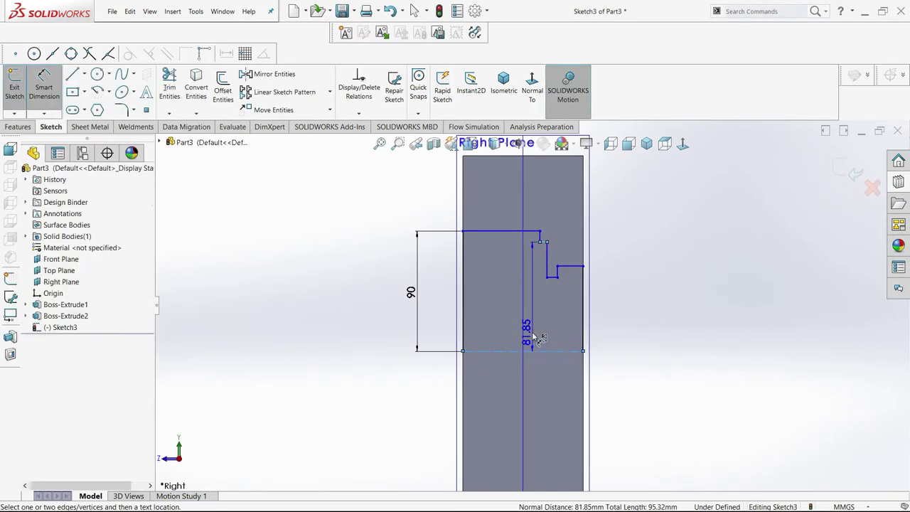
{"action": "type", "text": "165/"}
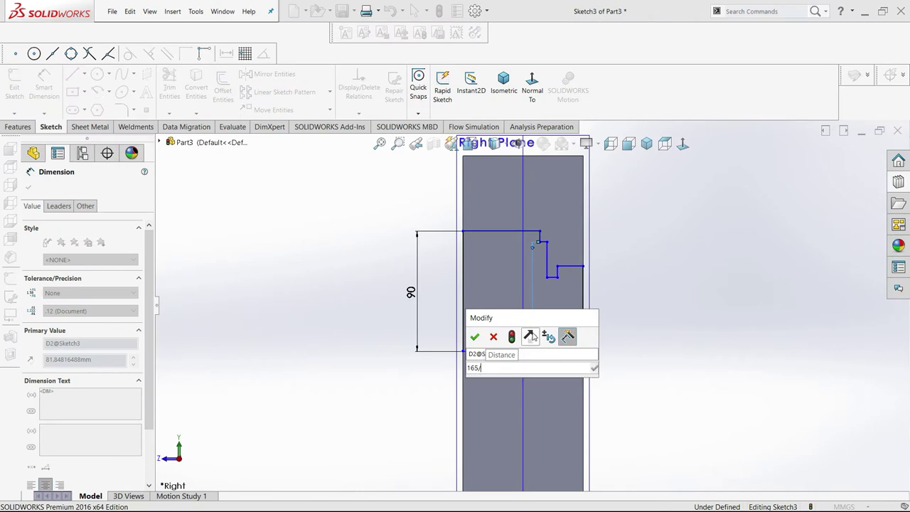
{"action": "type", "text": "=="}
{"action": "key", "text": "BackSpace"}
{"action": "key", "text": "BackSpace"}
{"action": "type", "text": "2"}
{"action": "key", "text": "Return"}
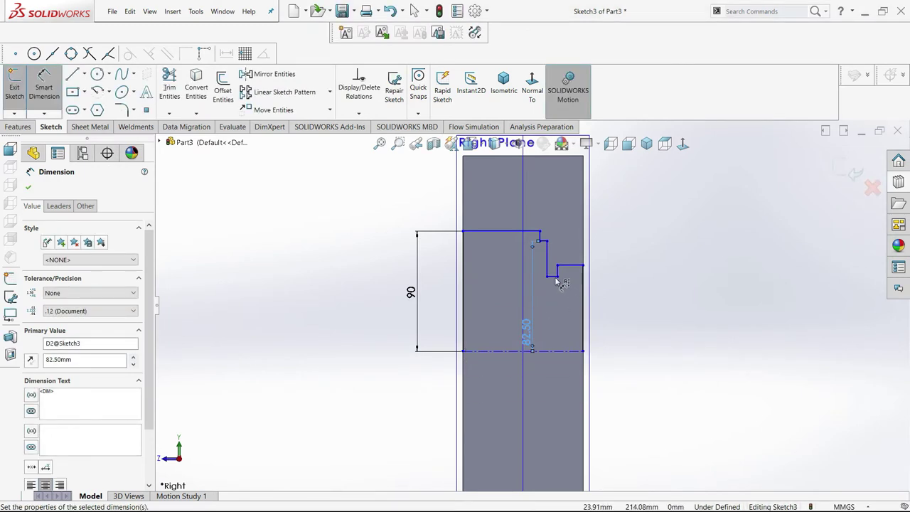
Step: Add step heights of 116/2 (58) and 130/2 (65) to the profile
{"action": "left_click", "coordinate": [559, 278]}
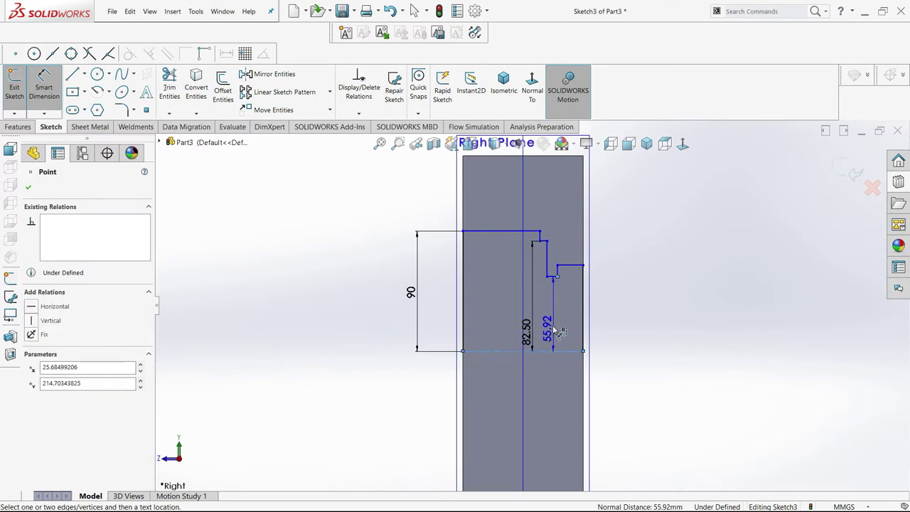
{"action": "left_click", "coordinate": [558, 330]}
{"action": "type", "text": "116/2"}
{"action": "key", "text": "Return"}
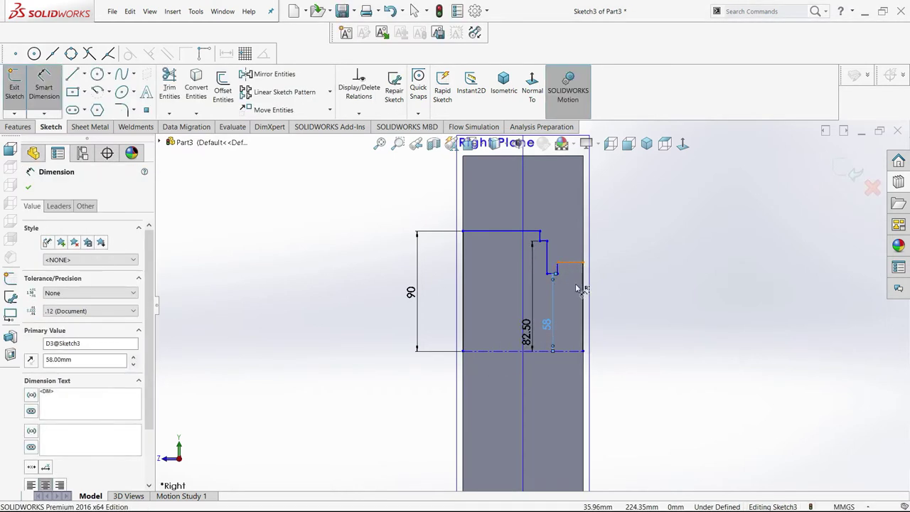
{"action": "left_click", "coordinate": [575, 277]}
{"action": "left_click", "coordinate": [617, 313]}
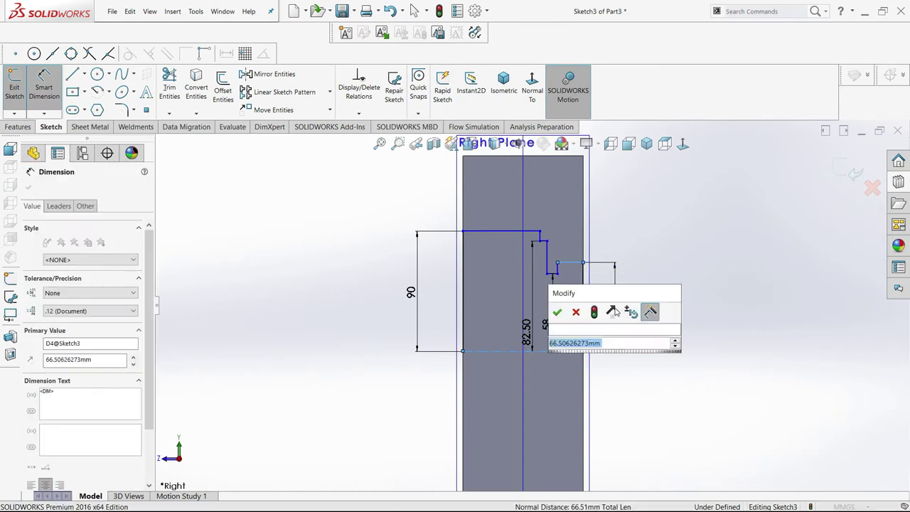
{"action": "type", "text": "130/2"}
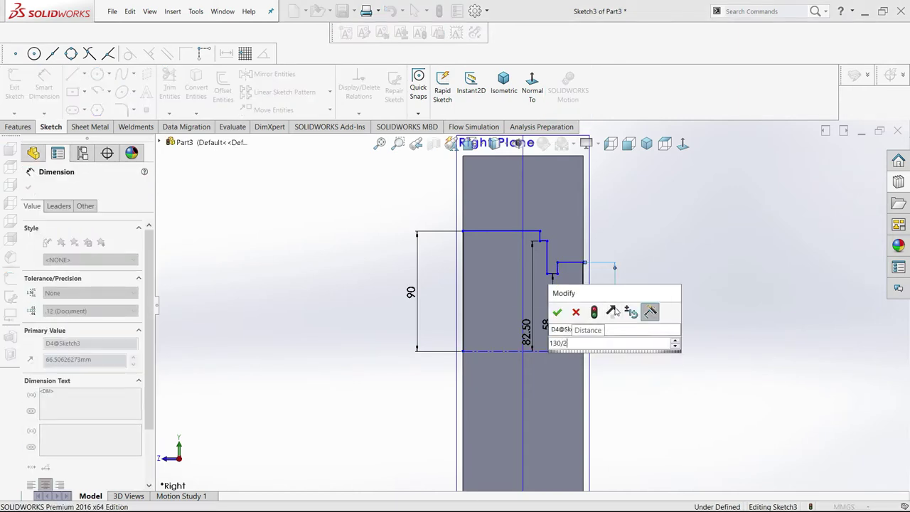
{"action": "key", "text": "Return"}
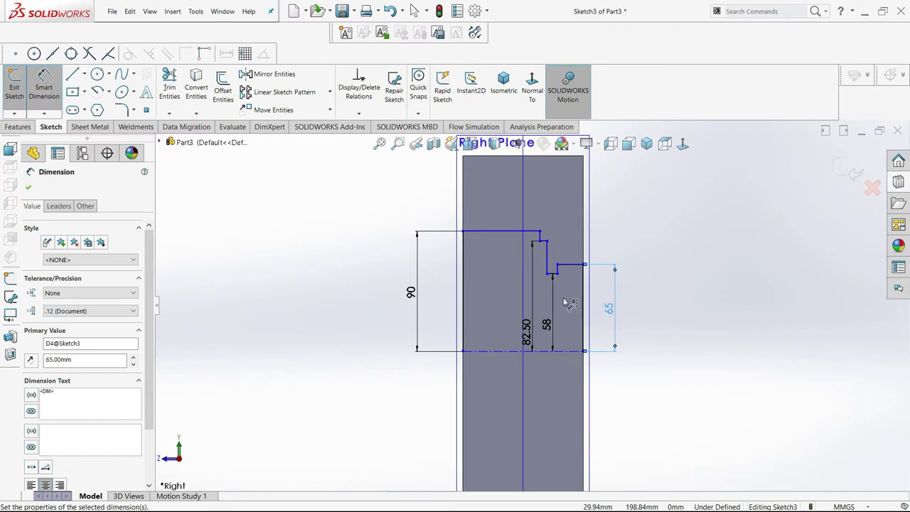
Step: Dimension the top line 68 and the short horizontal line 12
{"action": "left_click", "coordinate": [505, 230]}
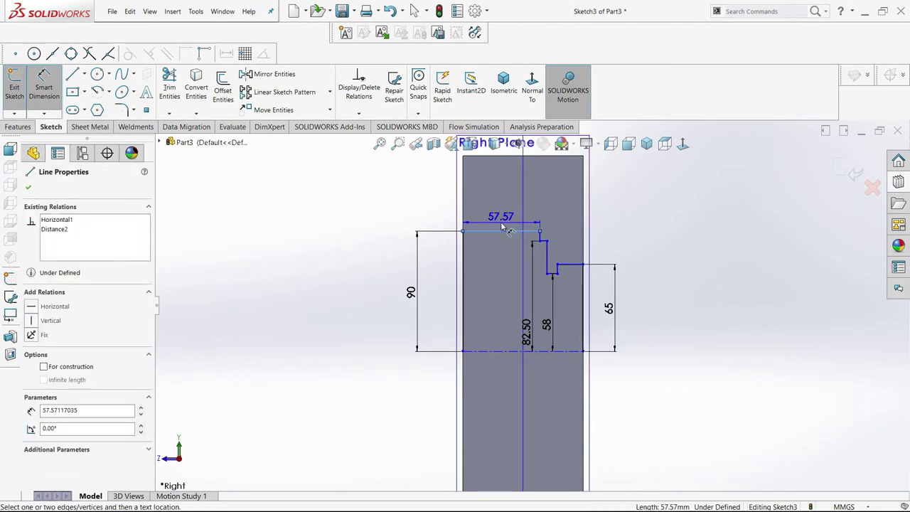
{"action": "left_click", "coordinate": [504, 227]}
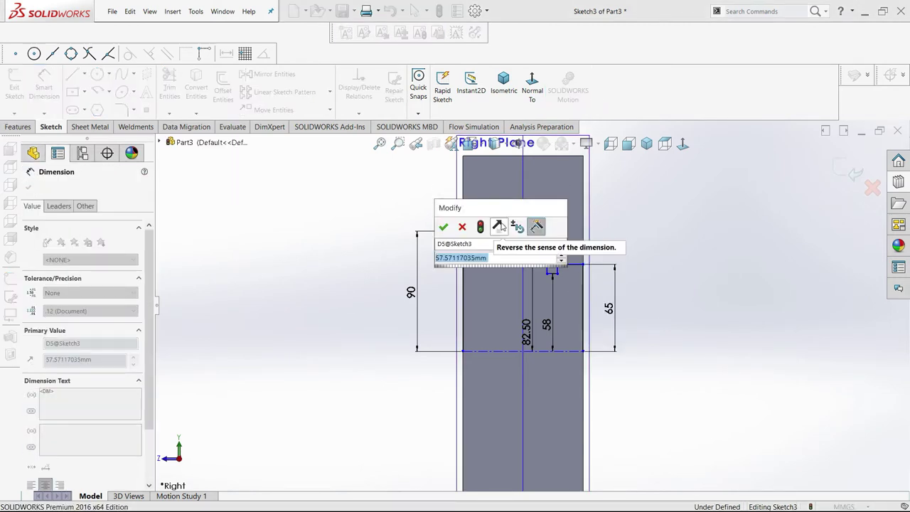
{"action": "type", "text": "6"}
{"action": "key", "text": "Return"}
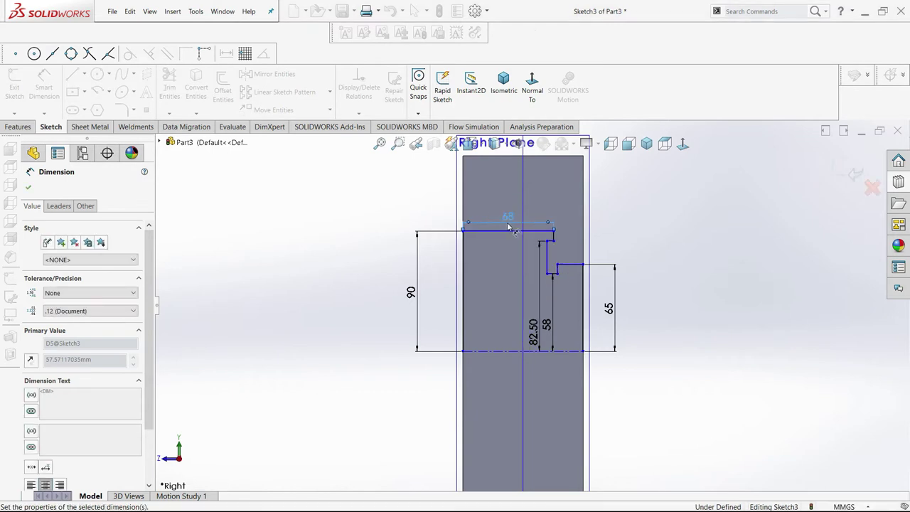
{"action": "left_click", "coordinate": [573, 266]}
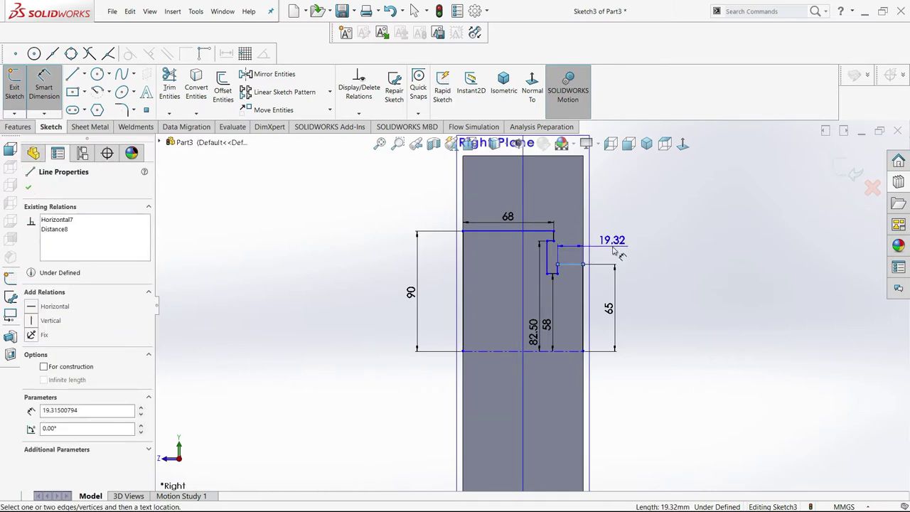
{"action": "left_click", "coordinate": [616, 250]}
{"action": "type", "text": "12"}
{"action": "key", "text": "Return"}
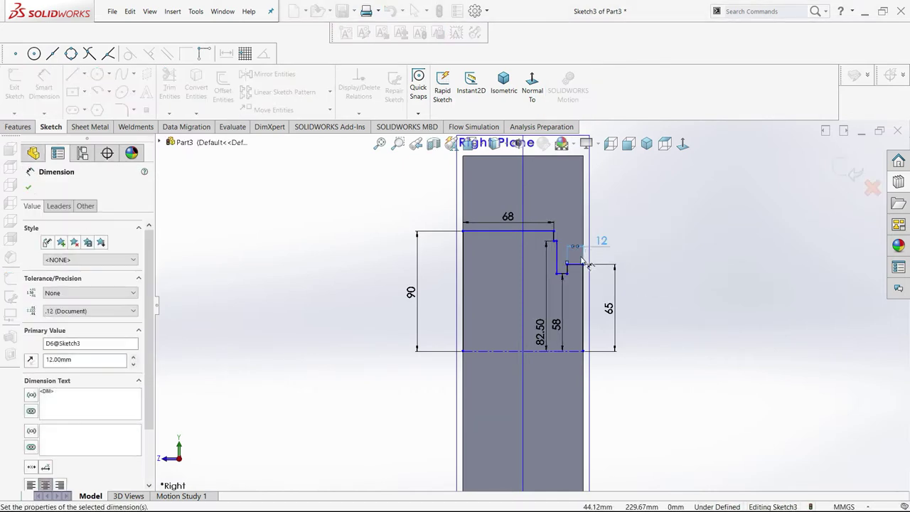
Step: Dimension the short vertical notch line to 2
{"action": "left_click", "coordinate": [556, 242]}
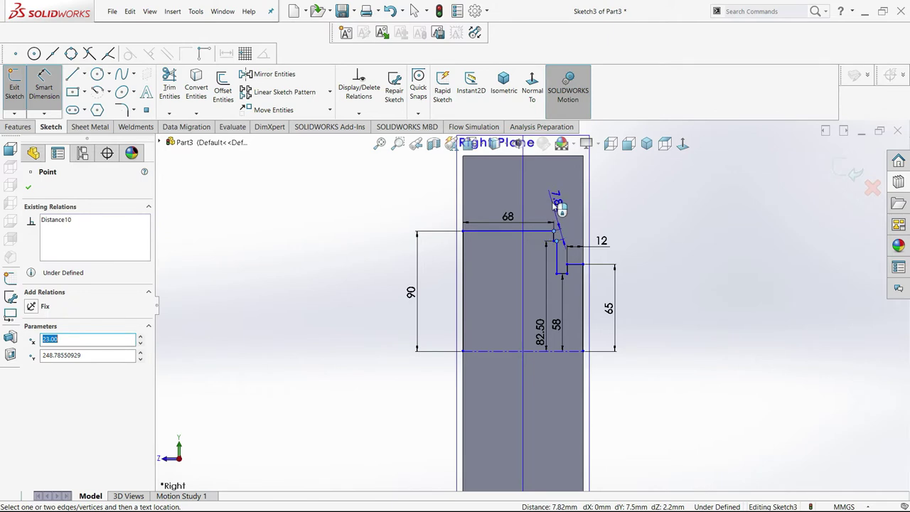
{"action": "key", "text": "Escape"}
{"action": "left_click", "coordinate": [556, 239]}
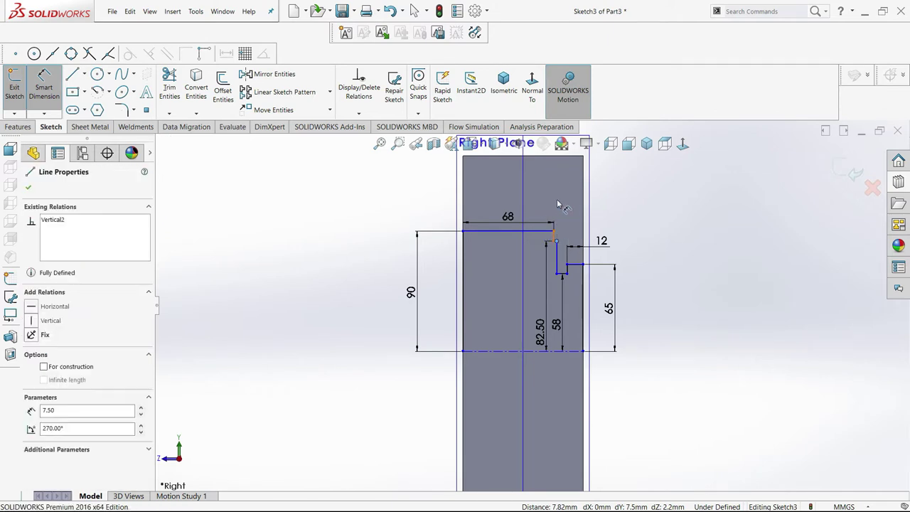
{"action": "left_click", "coordinate": [556, 199]}
{"action": "type", "text": "2"}
{"action": "key", "text": "Return"}
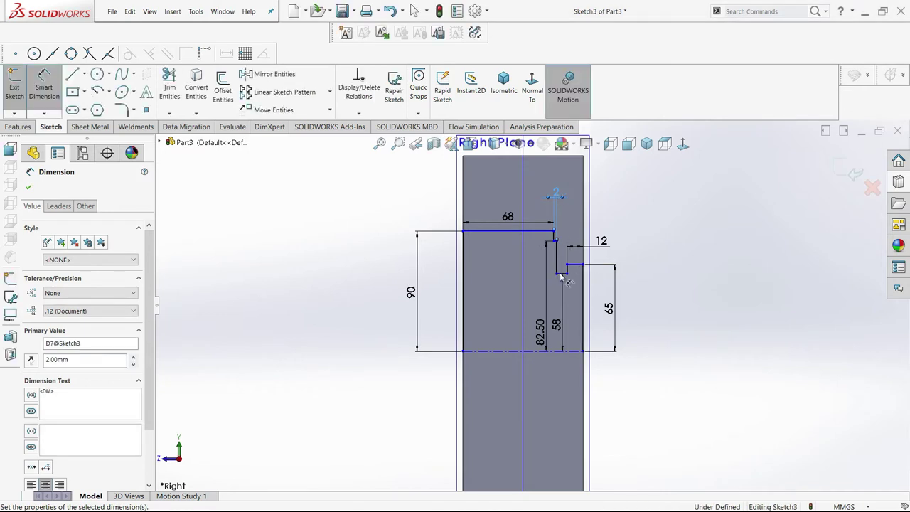
Step: Add the 8 notch step width and the 70 horizontal distance to the axis
{"action": "left_click", "coordinate": [555, 256]}
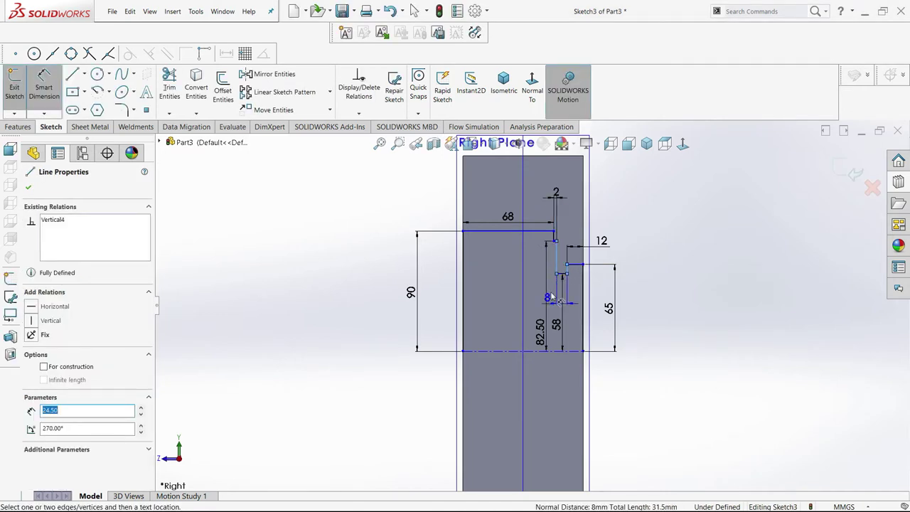
{"action": "left_click", "coordinate": [596, 214]}
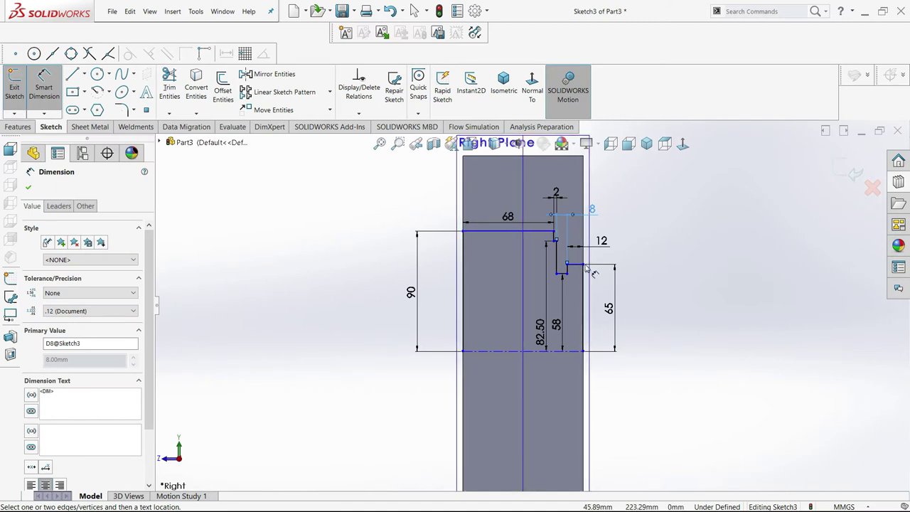
{"action": "key", "text": "Escape"}
{"action": "left_click", "coordinate": [491, 232]}
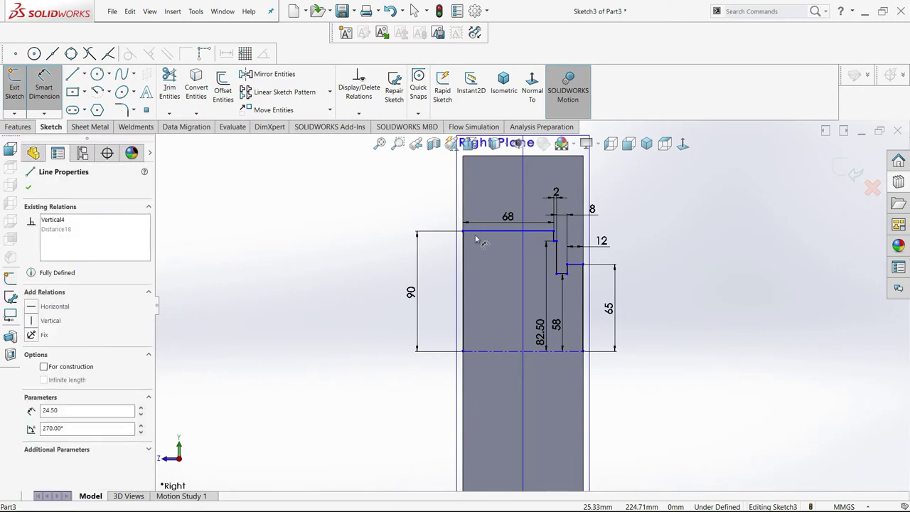
{"action": "key", "text": "Escape"}
{"action": "left_click", "coordinate": [463, 295]}
{"action": "left_click", "coordinate": [518, 312]}
{"action": "left_click", "coordinate": [660, 364]}
Step: Dimension the bore centerline 160 mm above the part's bottom edge, fully defining Sketch3
{"action": "scroll", "coordinate": [532, 334], "scroll_direction": "up", "scroll_amount": 3}
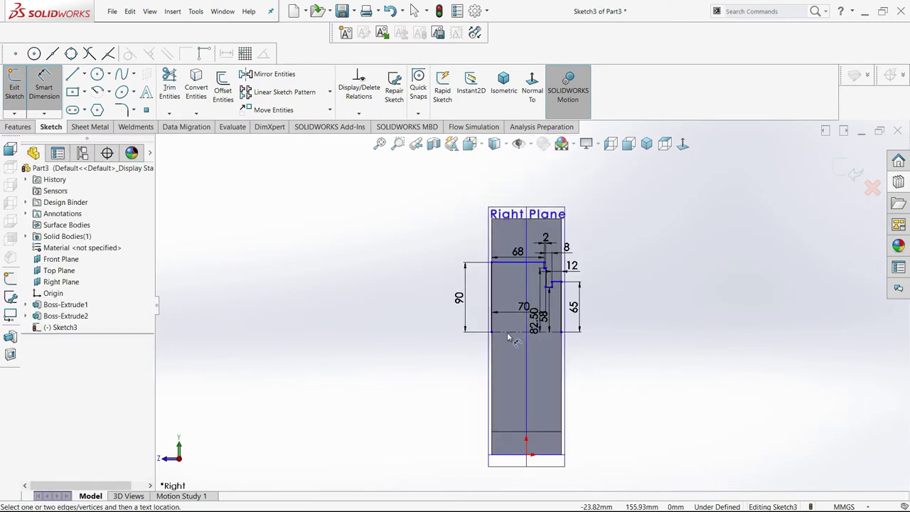
{"action": "left_click", "coordinate": [510, 333]}
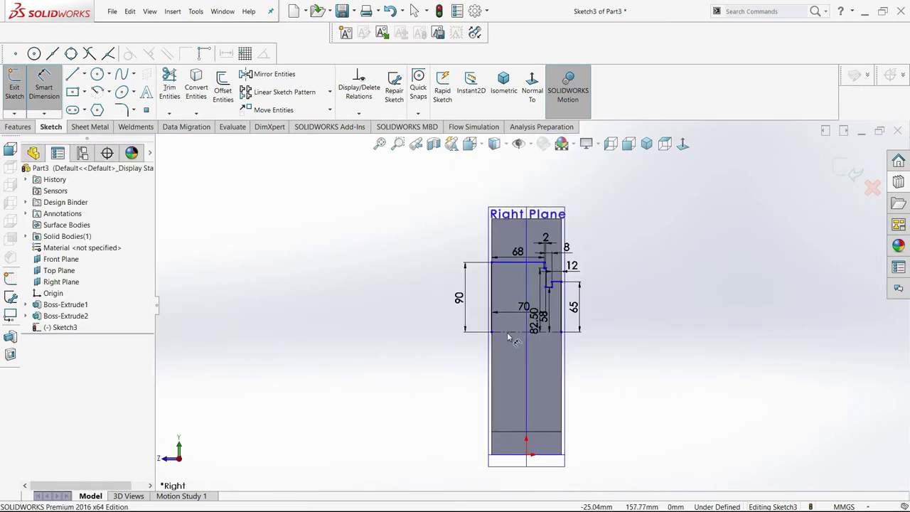
{"action": "left_click", "coordinate": [519, 455]}
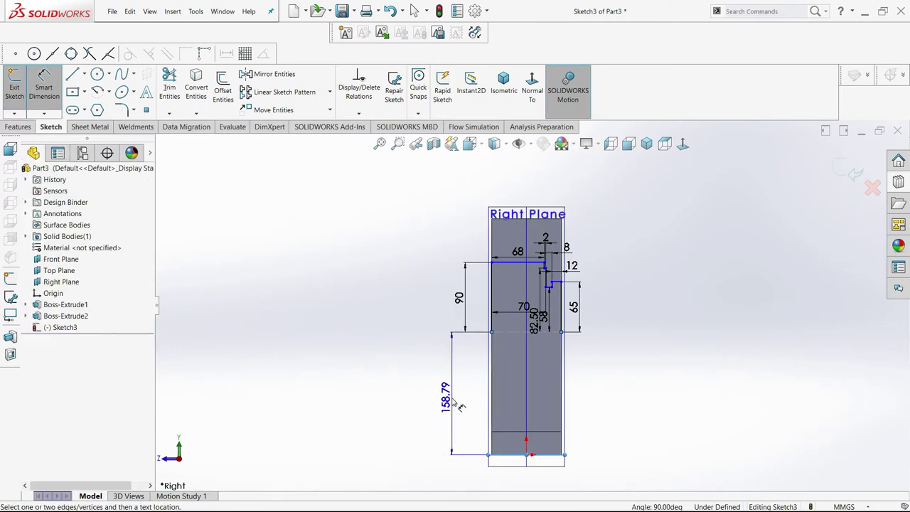
{"action": "left_click", "coordinate": [455, 404]}
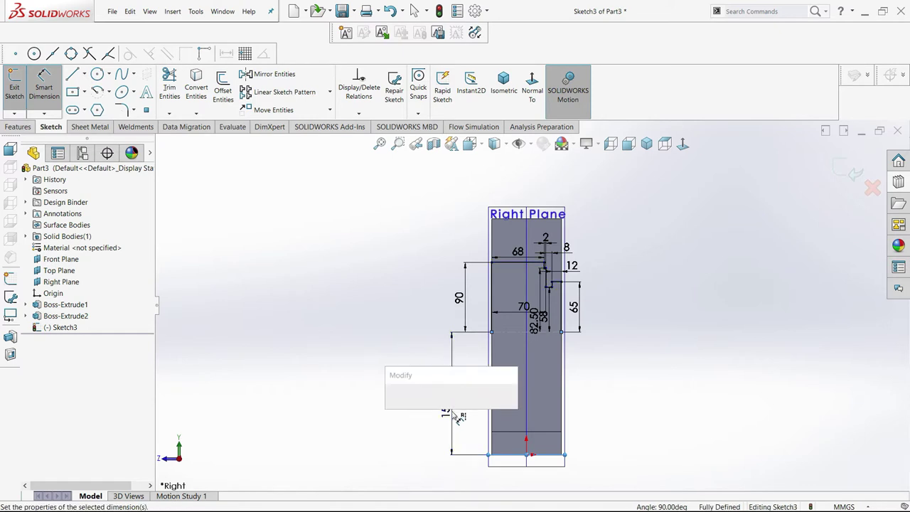
{"action": "type", "text": "160"}
{"action": "key", "text": "Return"}
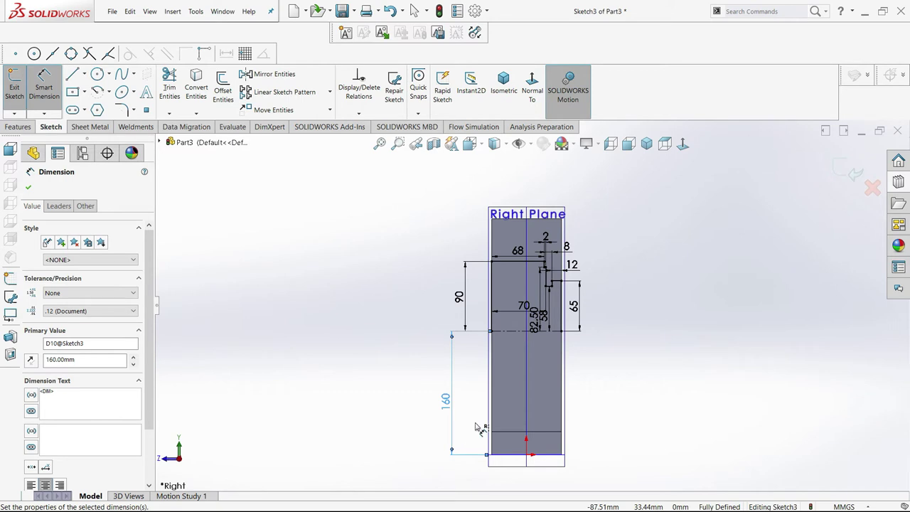
{"action": "left_click", "coordinate": [706, 397]}
{"action": "left_click", "coordinate": [18, 127]}
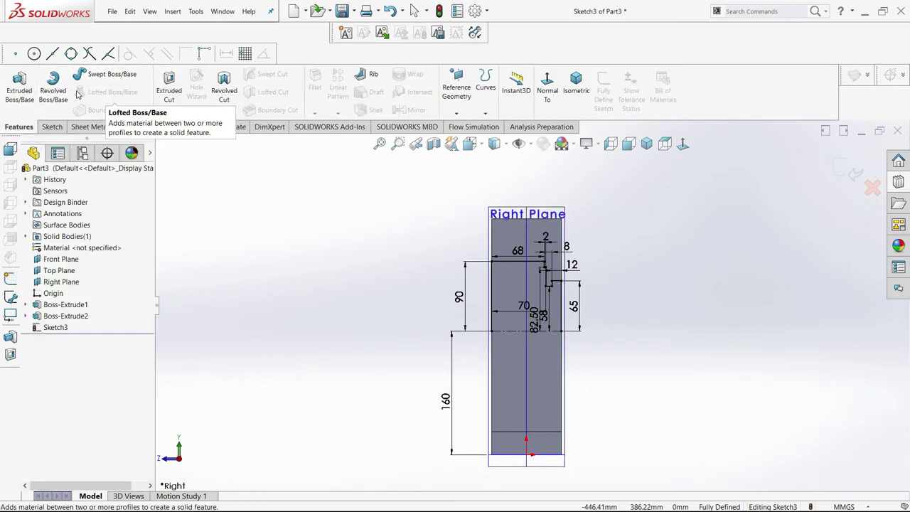
Step: Revolve-cut the auto-closed profile 360° about its centerline to form the stepped bore
{"action": "left_click", "coordinate": [228, 91]}
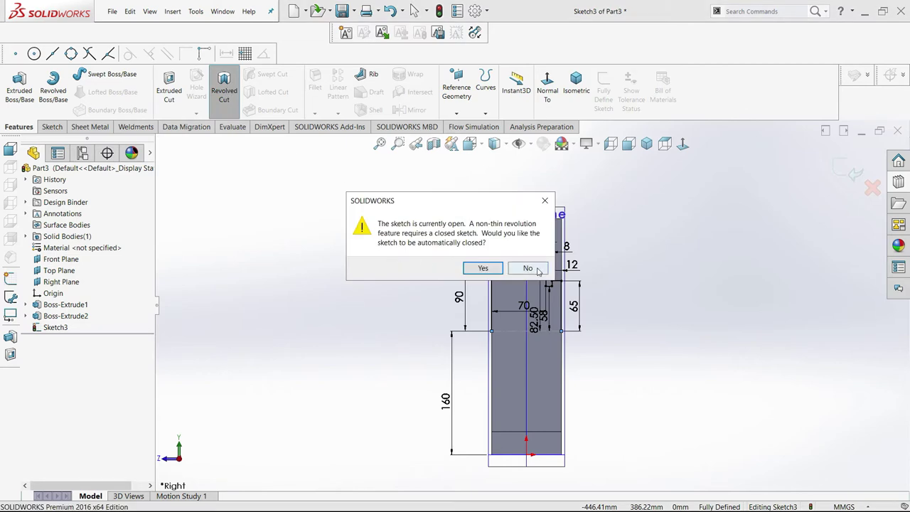
{"action": "left_click", "coordinate": [482, 271]}
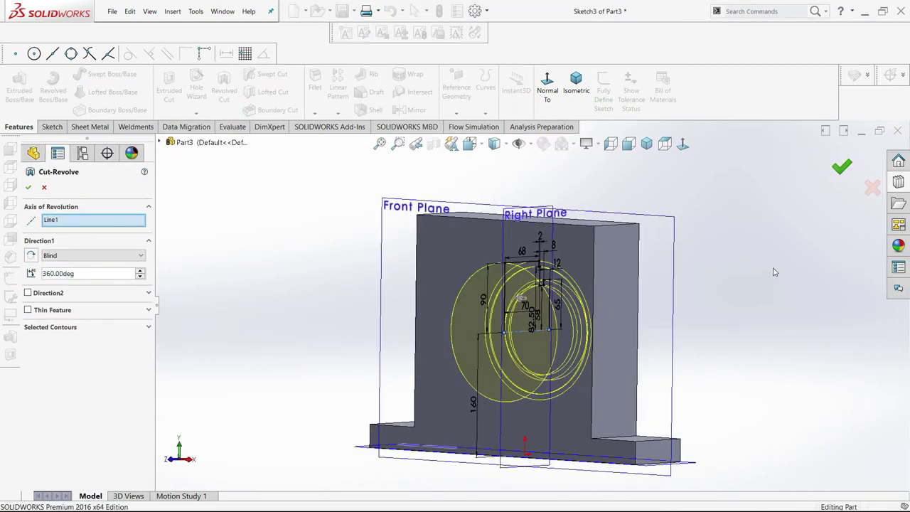
{"action": "key", "text": "Return"}
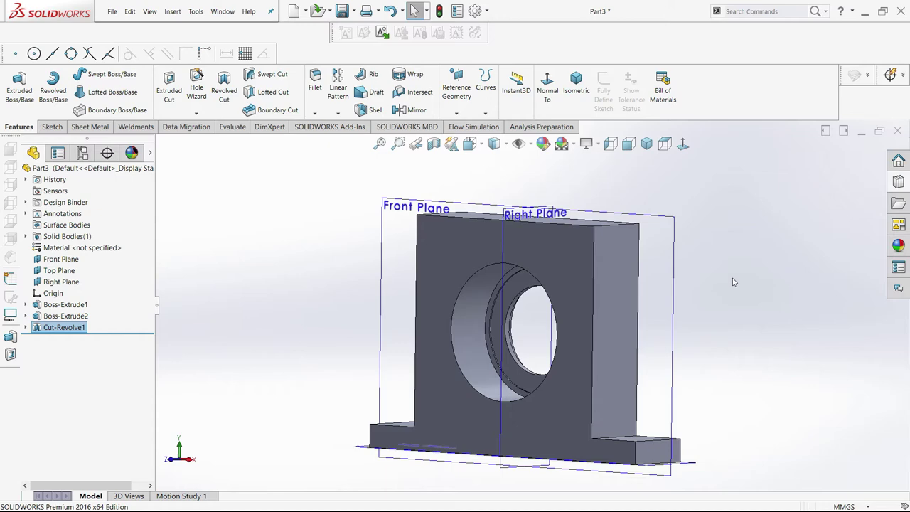
{"action": "mouse_move", "coordinate": [566, 268]}
{"action": "middle_mouse_down"}
{"action": "mouse_move", "coordinate": [635, 305]}
{"action": "mouse_move", "coordinate": [635, 335]}
{"action": "middle_mouse_up"}
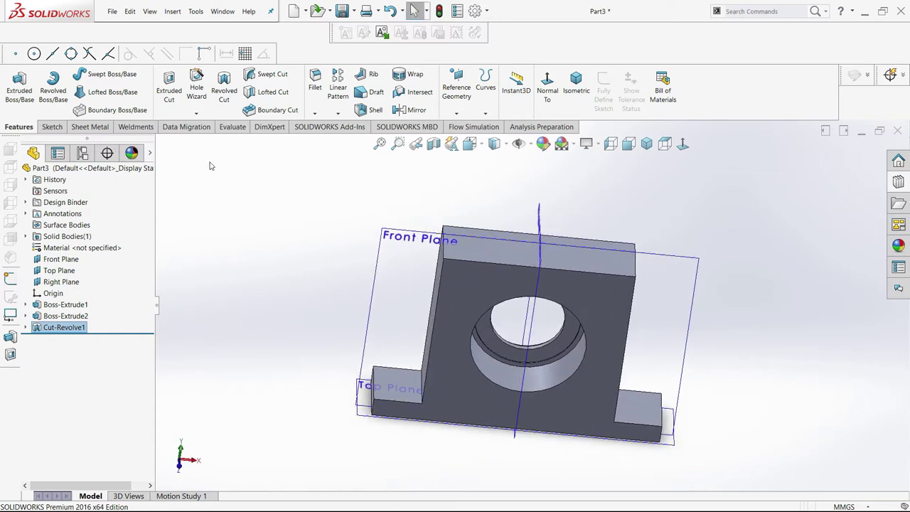
{"action": "left_click", "coordinate": [169, 89]}
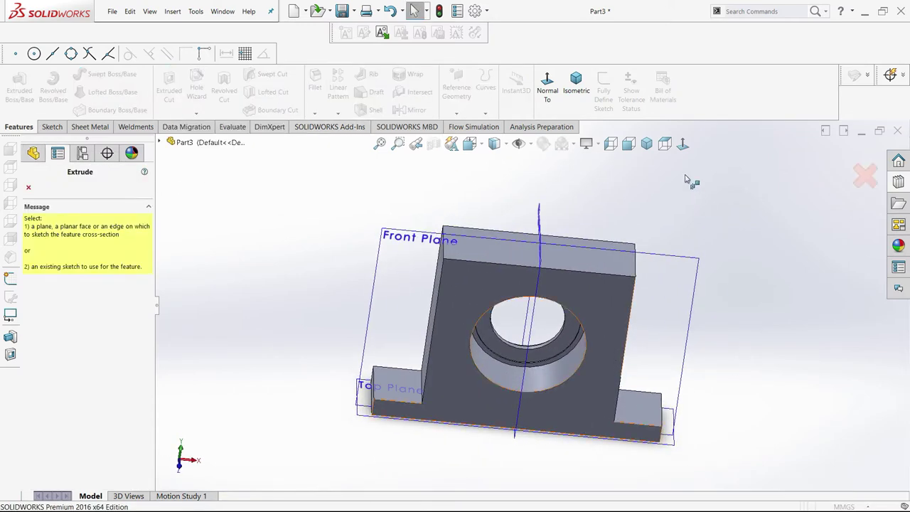
Step: Sketch two hole circles on the Top Plane, one each side of centre
{"action": "left_click", "coordinate": [684, 265]}
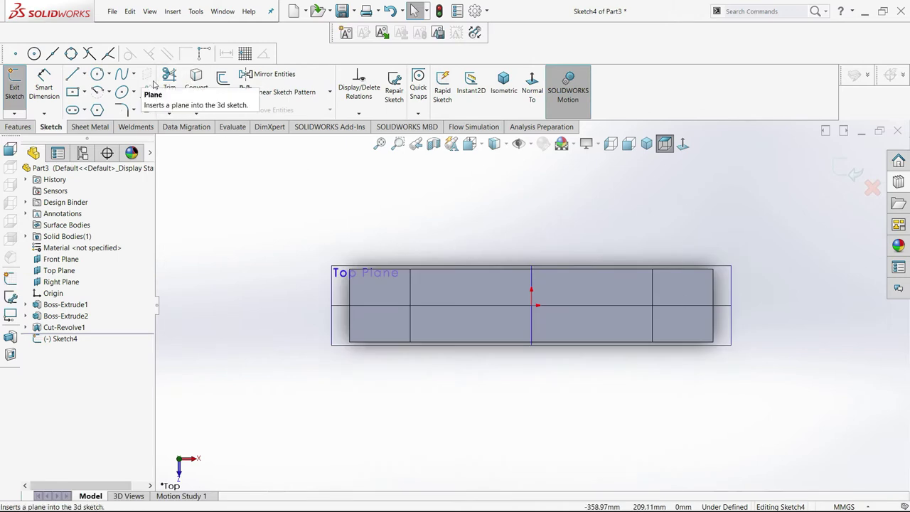
{"action": "left_click", "coordinate": [97, 74]}
{"action": "scroll", "coordinate": [406, 340], "scroll_direction": "down", "scroll_amount": 2}
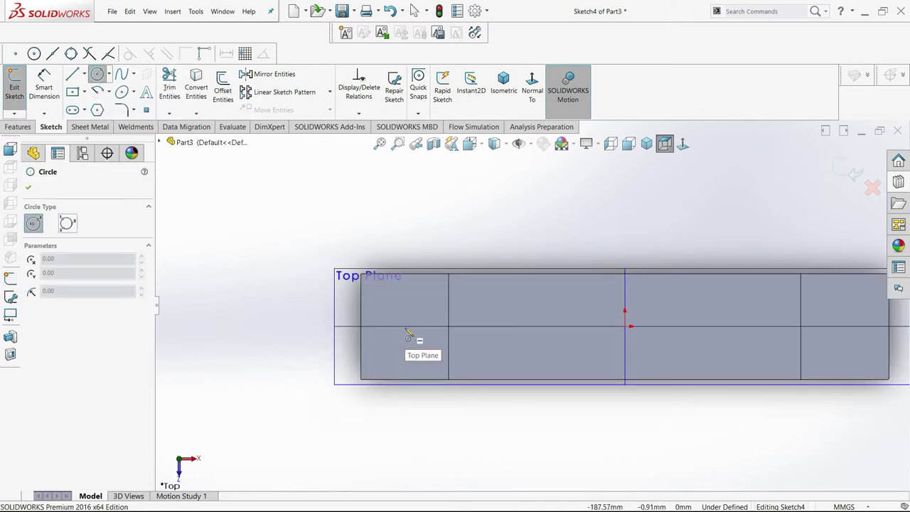
{"action": "left_click", "coordinate": [404, 326]}
{"action": "left_click", "coordinate": [416, 339]}
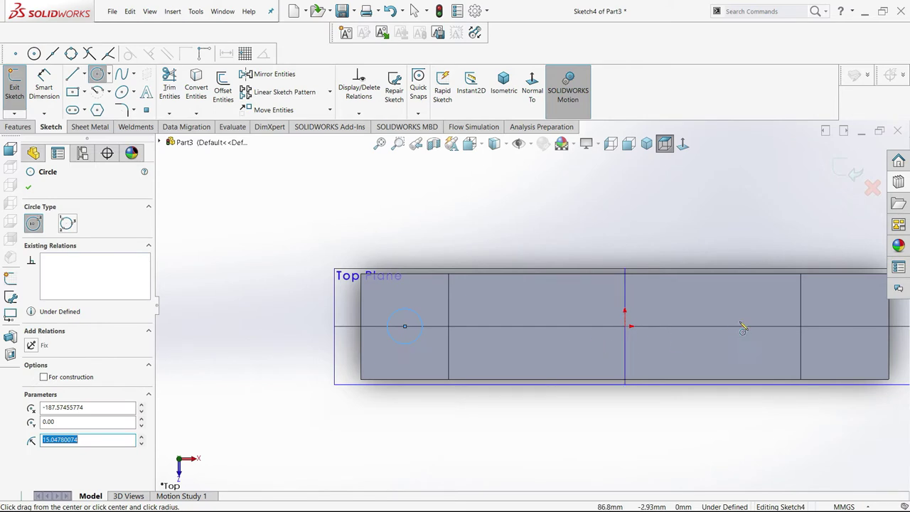
{"action": "left_click", "coordinate": [845, 326]}
{"action": "left_click", "coordinate": [855, 337]}
Step: Dimension the right circle at Ø26 and make both circles equal
{"action": "right_click_drag", "start_coordinate": [841, 271], "coordinate": [843, 245]}
{"action": "left_click", "coordinate": [843, 245]}
{"action": "type", "text": "26"}
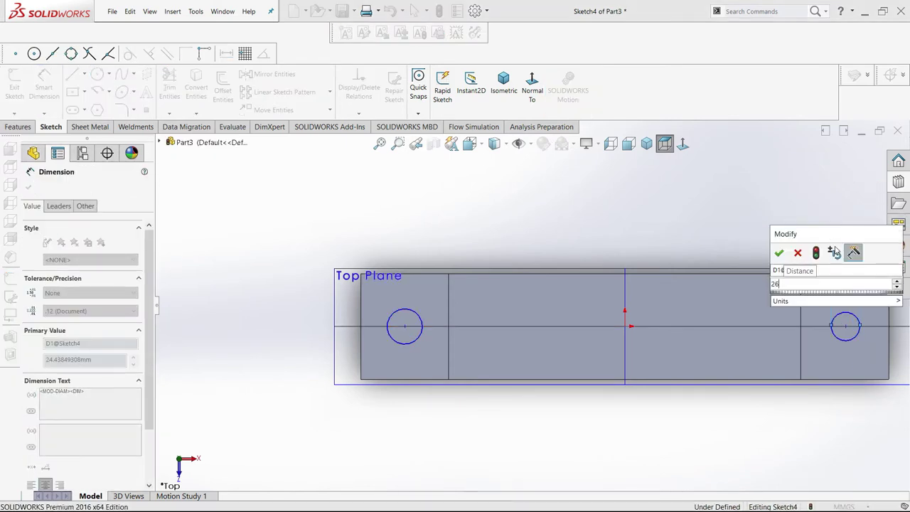
{"action": "key", "text": "Return"}
{"action": "key", "text": "Escape"}
{"action": "left_click", "coordinate": [858, 322]}
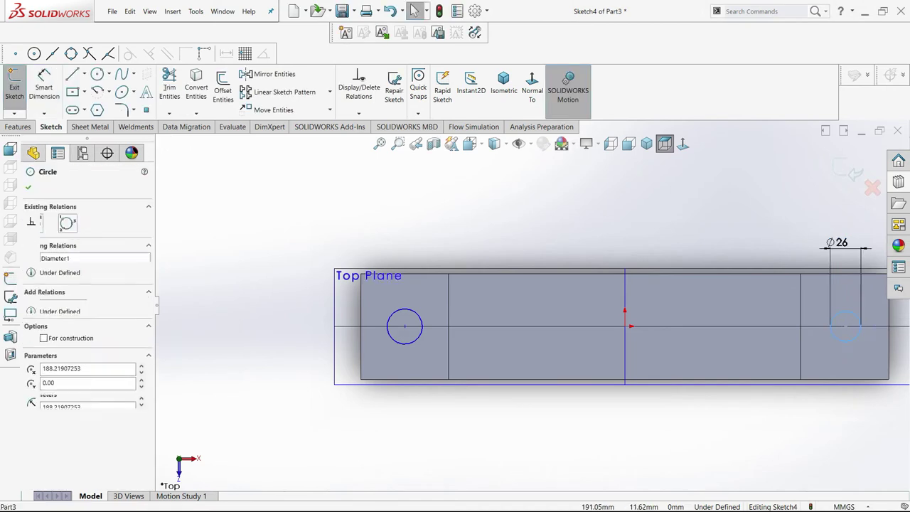
{"action": "left_click", "coordinate": [423, 320], "text": "ctrl"}
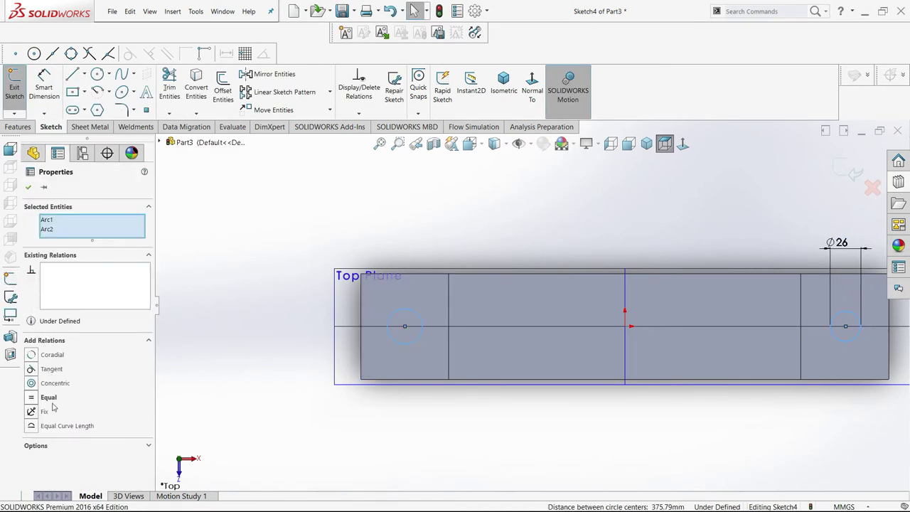
{"action": "left_click", "coordinate": [219, 300]}
Step: Dimension the left circle's centre 190 mm from the centreline
{"action": "left_click", "coordinate": [43, 84]}
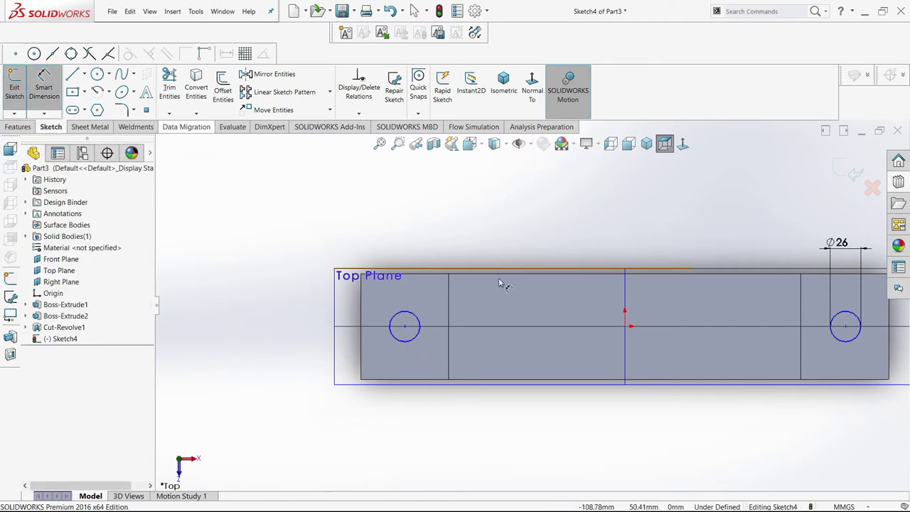
{"action": "left_click", "coordinate": [626, 328]}
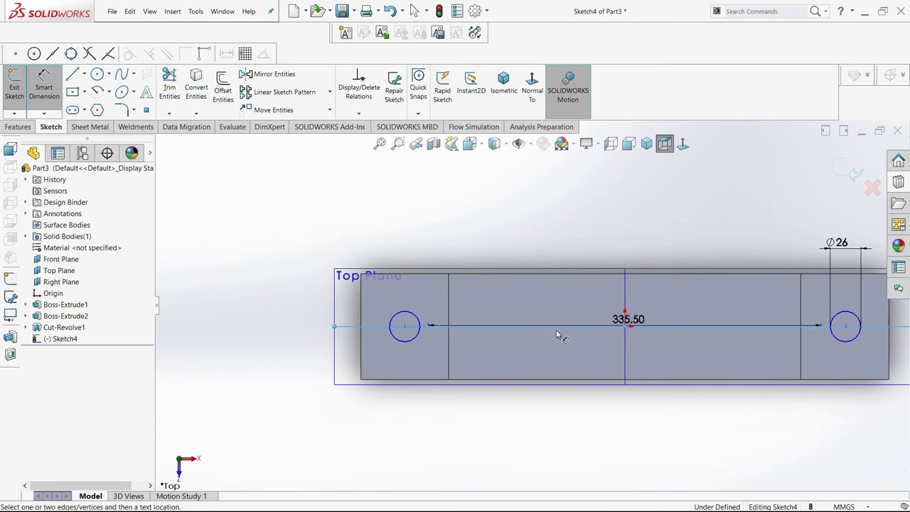
{"action": "left_click", "coordinate": [418, 318]}
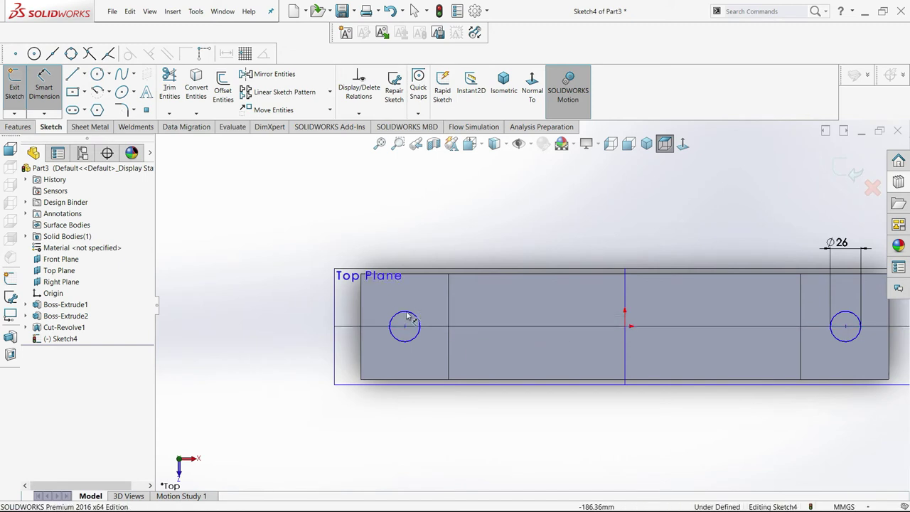
{"action": "left_click", "coordinate": [625, 323]}
{"action": "left_click", "coordinate": [585, 191]}
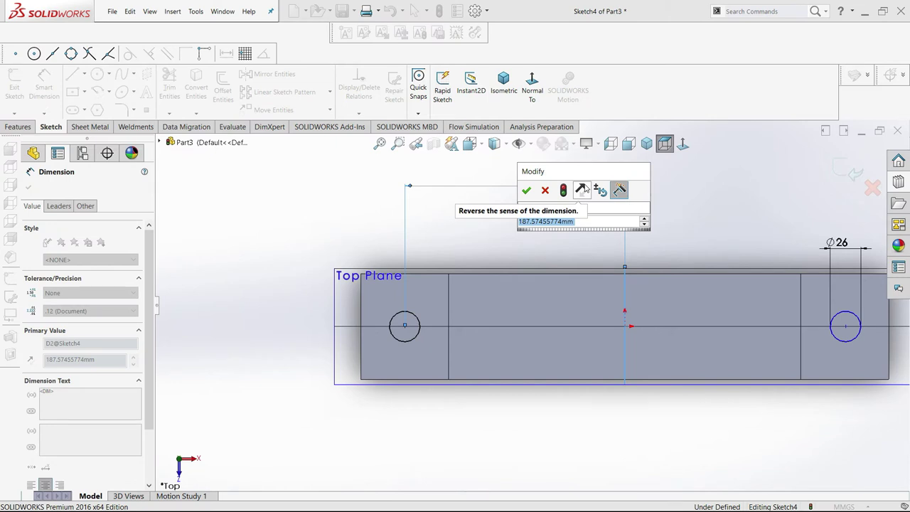
{"action": "type", "text": "350"}
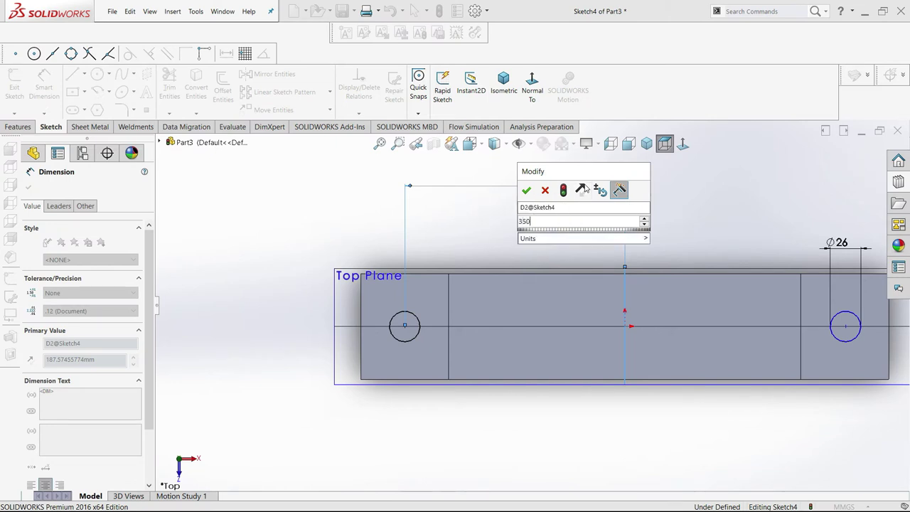
{"action": "type", "text": "/2"}
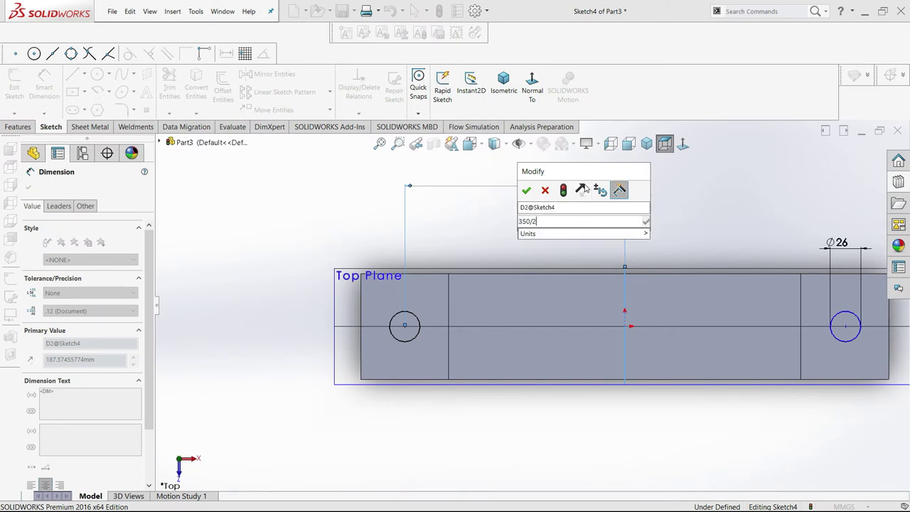
{"action": "key", "text": "Return"}
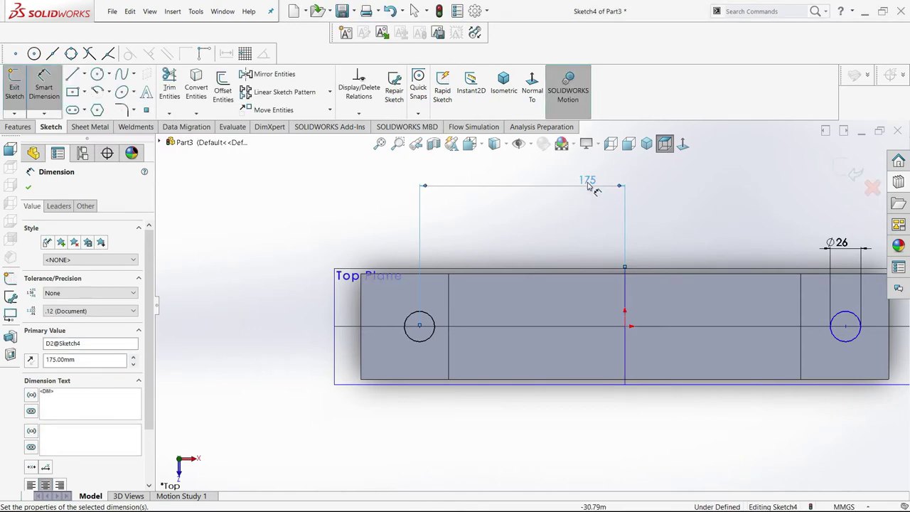
{"action": "double_click", "coordinate": [588, 183]}
{"action": "type", "text": "200"}
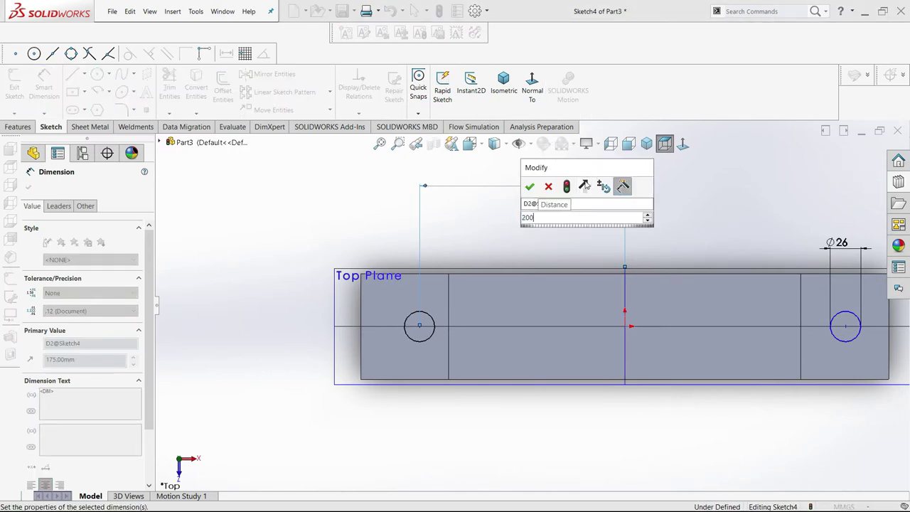
{"action": "key", "text": "Return"}
{"action": "double_click", "coordinate": [583, 183]}
{"action": "type", "text": "190"}
{"action": "key", "text": "Return"}
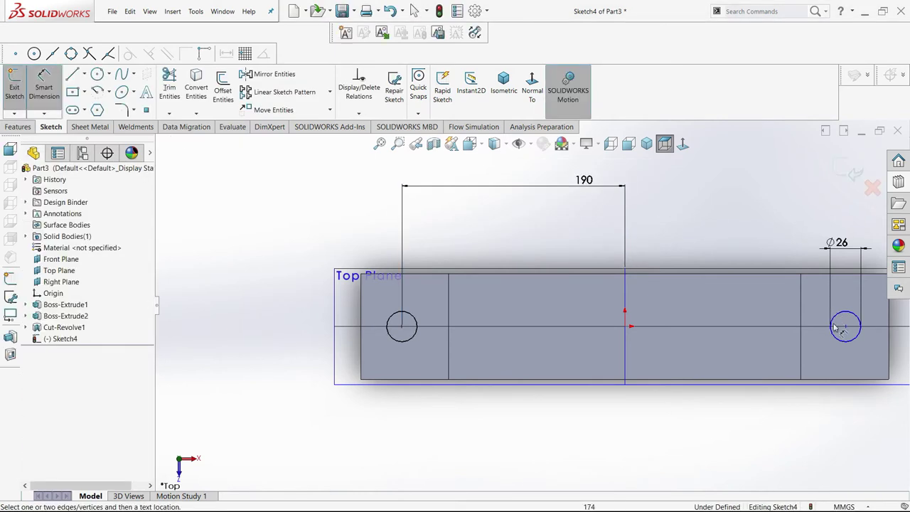
Step: Dimension the right circle's centre 190 mm from the centreline
{"action": "left_click", "coordinate": [844, 326]}
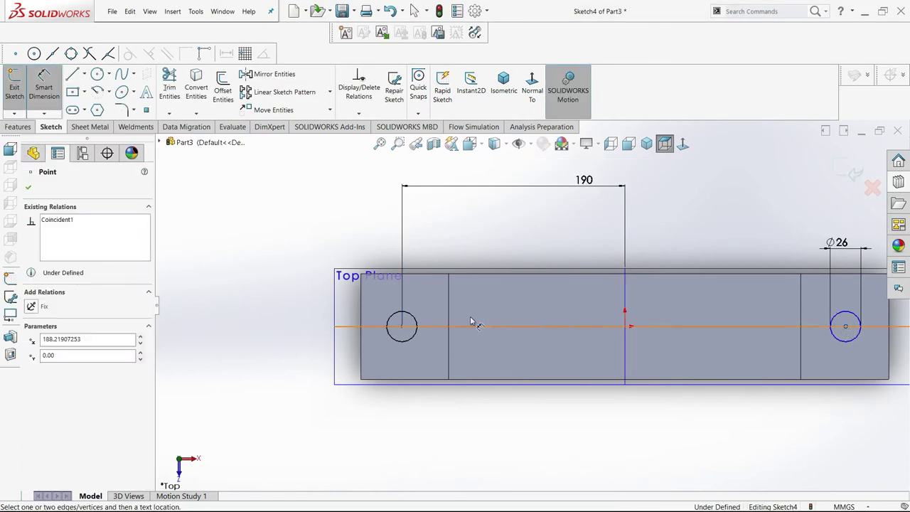
{"action": "left_click", "coordinate": [624, 328]}
{"action": "left_click", "coordinate": [661, 208]}
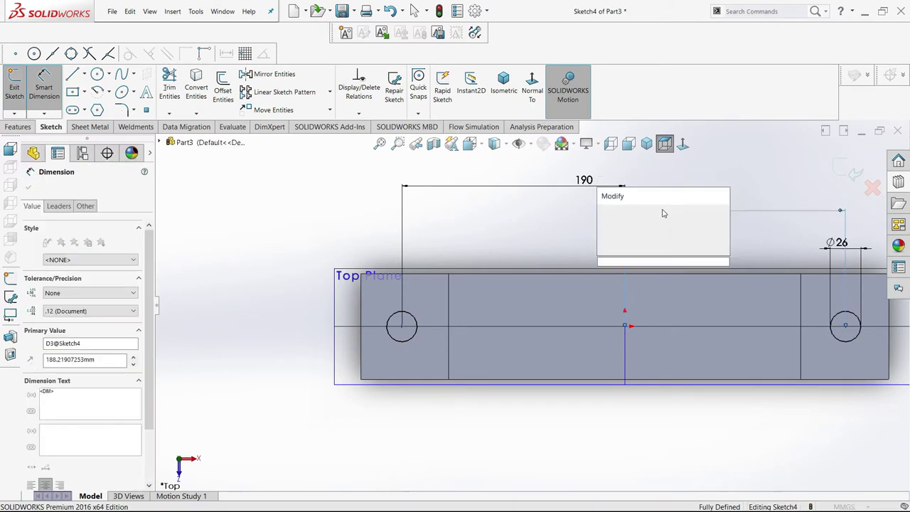
{"action": "key", "text": "Return"}
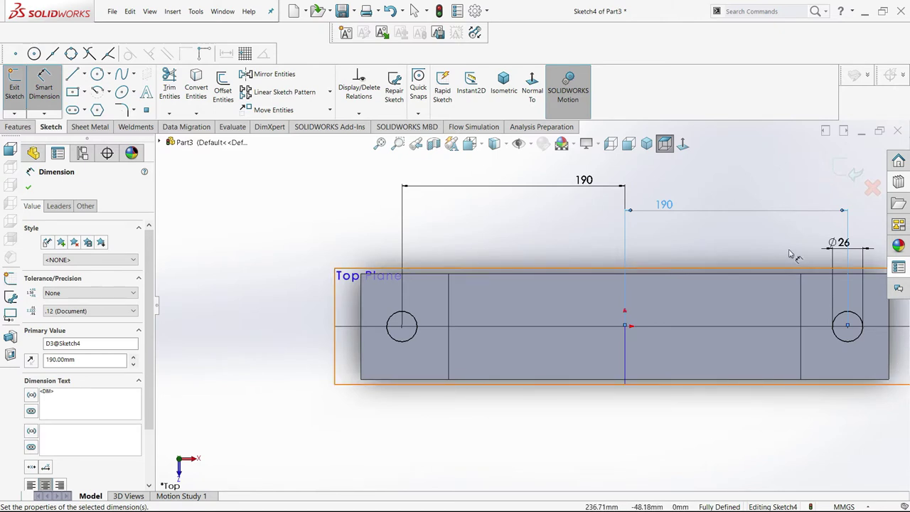
{"action": "left_click", "coordinate": [679, 234]}
{"action": "right_click_drag", "start_coordinate": [683, 228], "coordinate": [692, 260]}
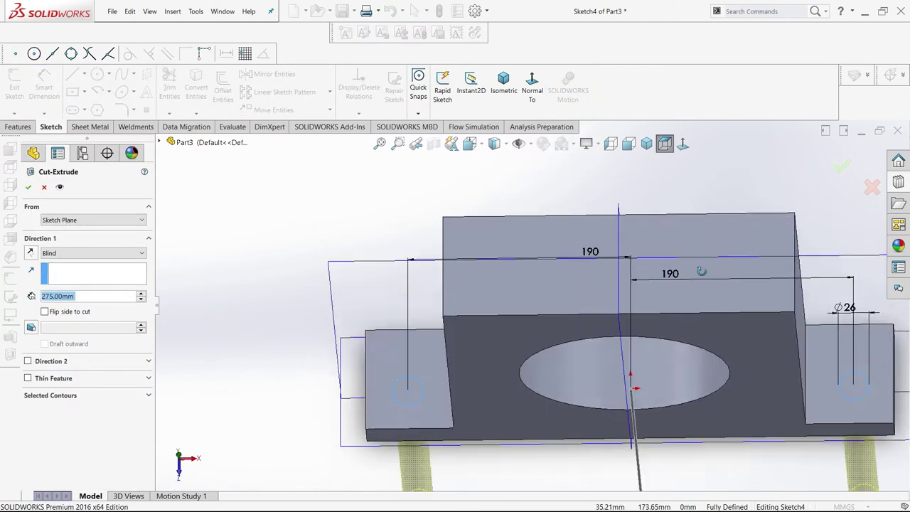
Step: Reverse the extruded cut direction so the two Ø26 holes pass through the base feet
{"action": "middle_click_drag", "start_coordinate": [835, 293], "coordinate": [643, 345]}
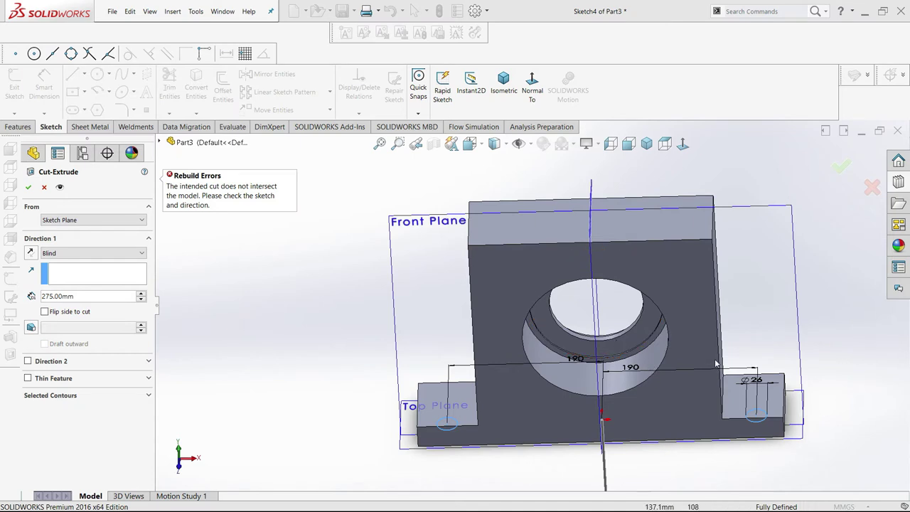
{"action": "middle_click_drag", "start_coordinate": [716, 367], "coordinate": [715, 320]}
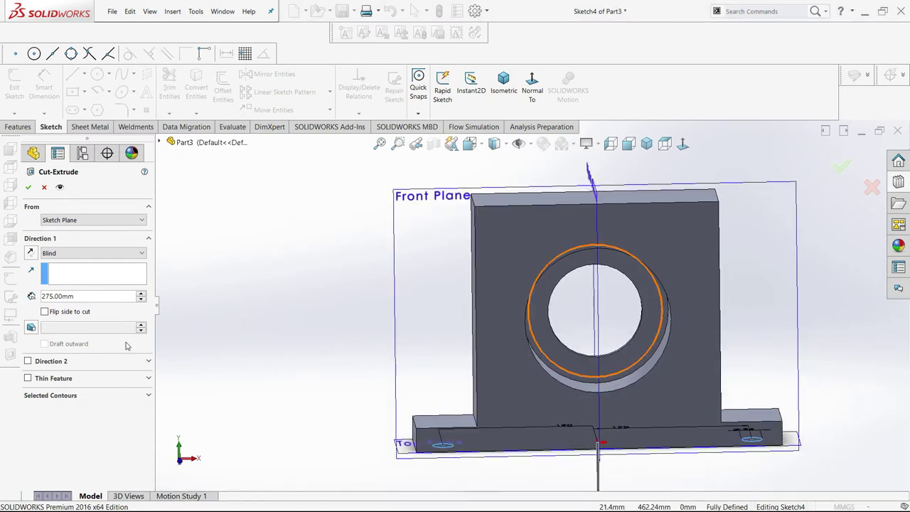
{"action": "left_click", "coordinate": [58, 314]}
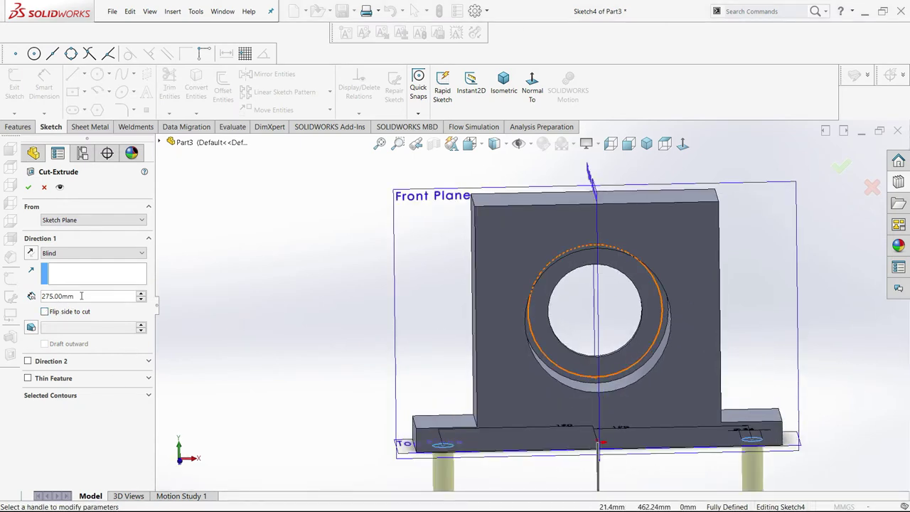
{"action": "left_click", "coordinate": [30, 253]}
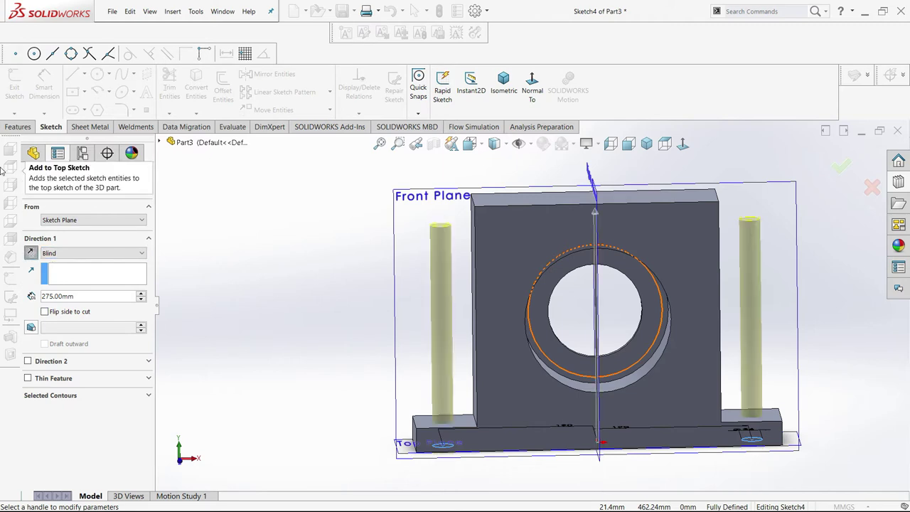
{"action": "left_click", "coordinate": [32, 187]}
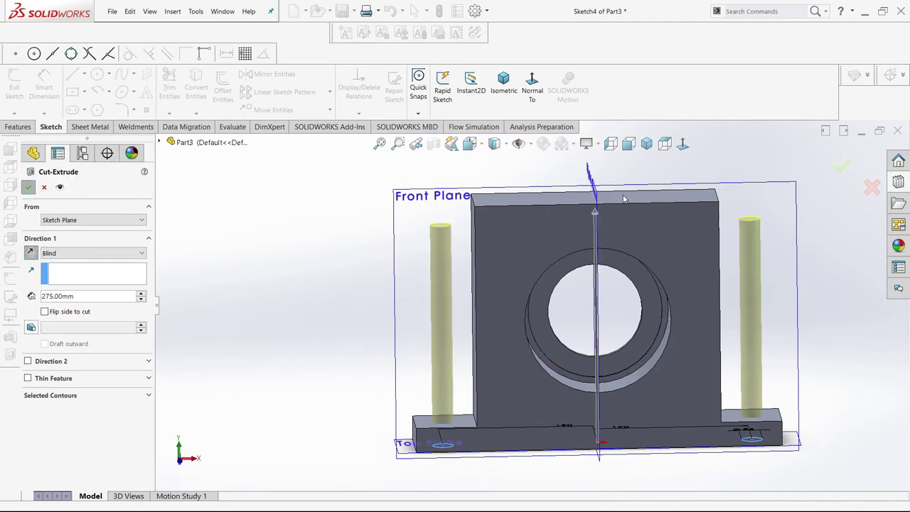
{"action": "mouse_move", "coordinate": [654, 248]}
{"action": "middle_mouse_down"}
{"action": "mouse_move", "coordinate": [686, 203]}
{"action": "mouse_move", "coordinate": [556, 254]}
{"action": "middle_mouse_up"}
{"action": "left_click", "coordinate": [708, 197]}
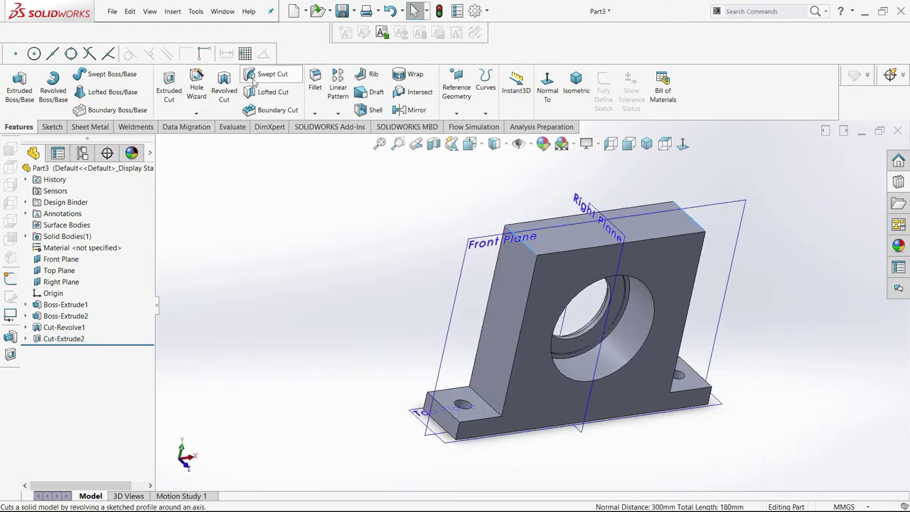
Step: Fillet the block's two top edges with a 50 mm radius
{"action": "left_click", "coordinate": [316, 80]}
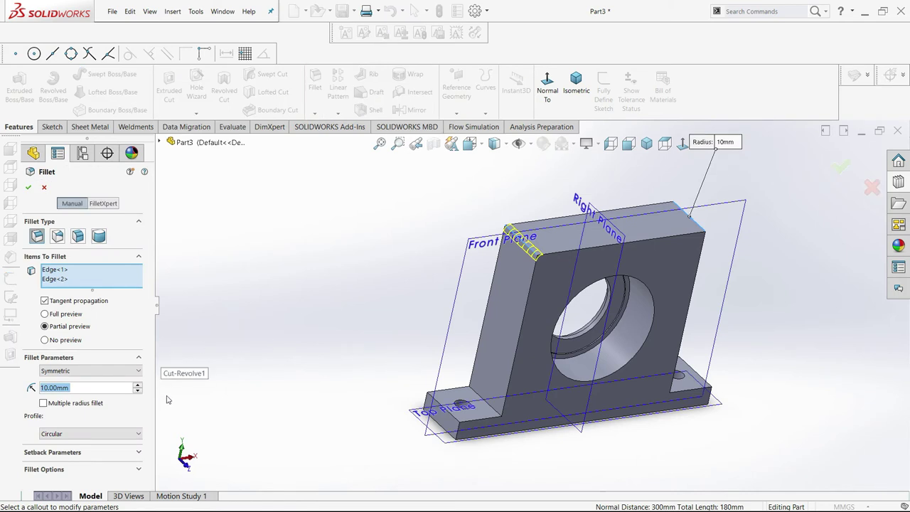
{"action": "type", "text": "25"}
{"action": "key", "text": "Return"}
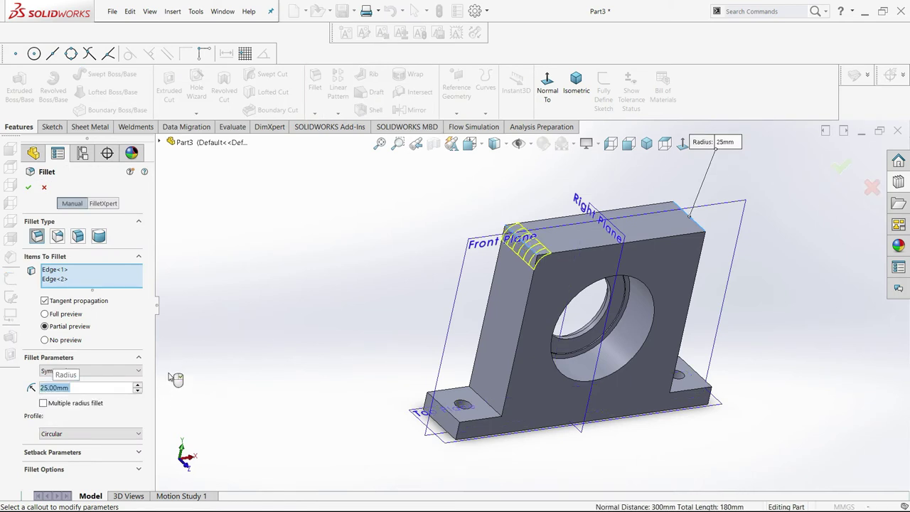
{"action": "type", "text": "50"}
{"action": "key", "text": "Return"}
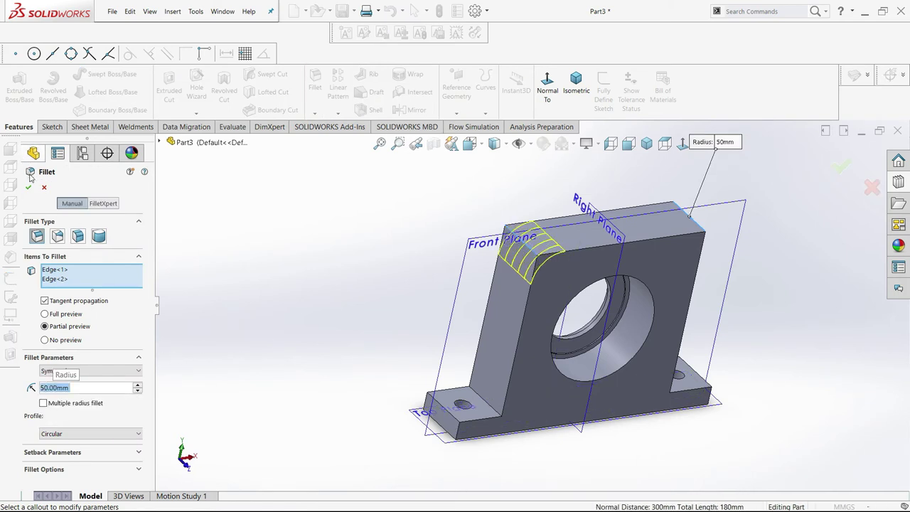
{"action": "left_click", "coordinate": [29, 187]}
Step: Inspect the filleted part from front, top and orbited views
{"action": "key", "text": "ctrl+1"}
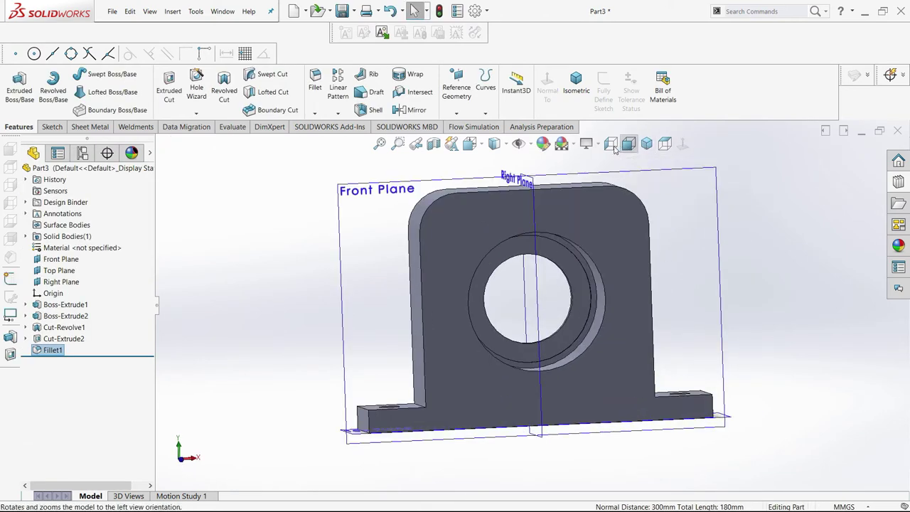
{"action": "left_click", "coordinate": [665, 144]}
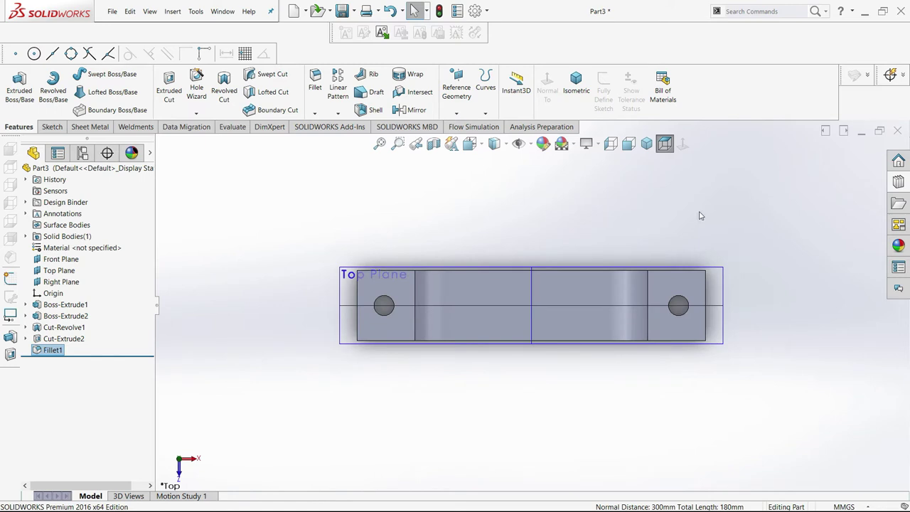
{"action": "left_click", "coordinate": [629, 143]}
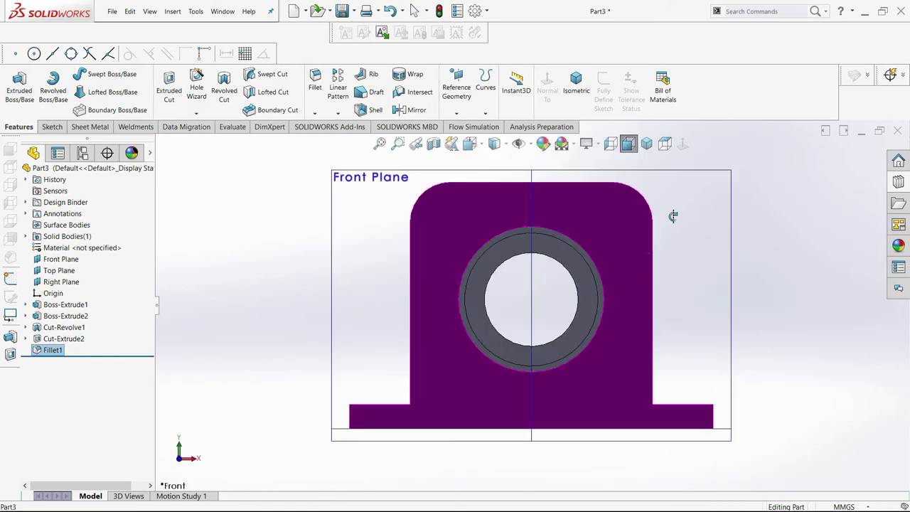
{"action": "middle_click_drag", "start_coordinate": [669, 217], "coordinate": [780, 284], "text": "alt"}
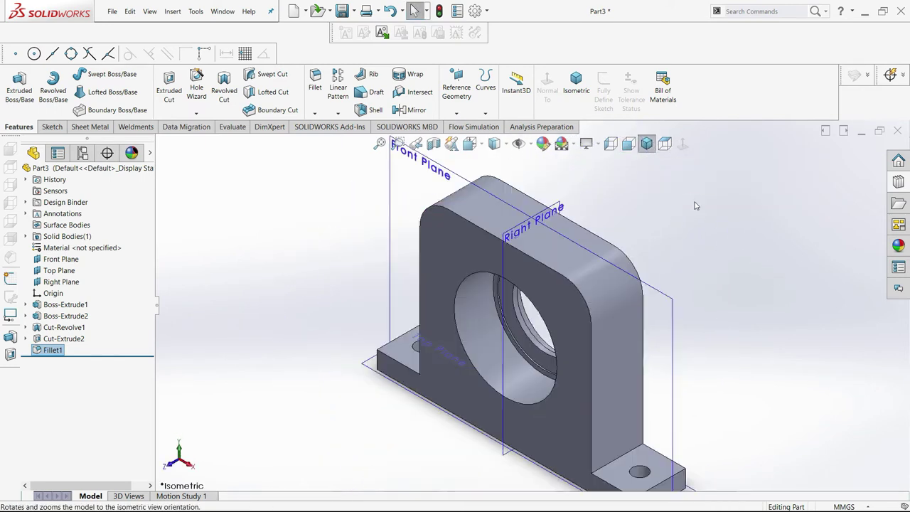
{"action": "middle_click_drag", "start_coordinate": [712, 267], "coordinate": [775, 266]}
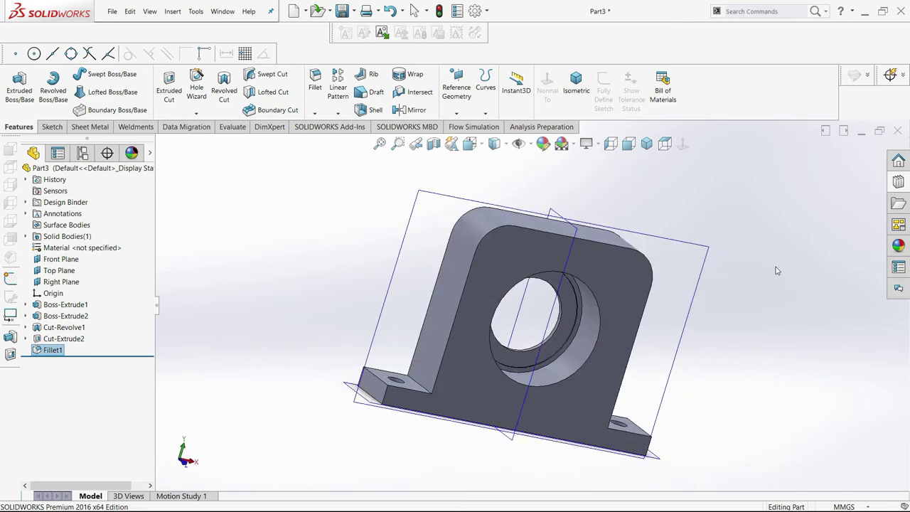
{"action": "left_click", "coordinate": [169, 84]}
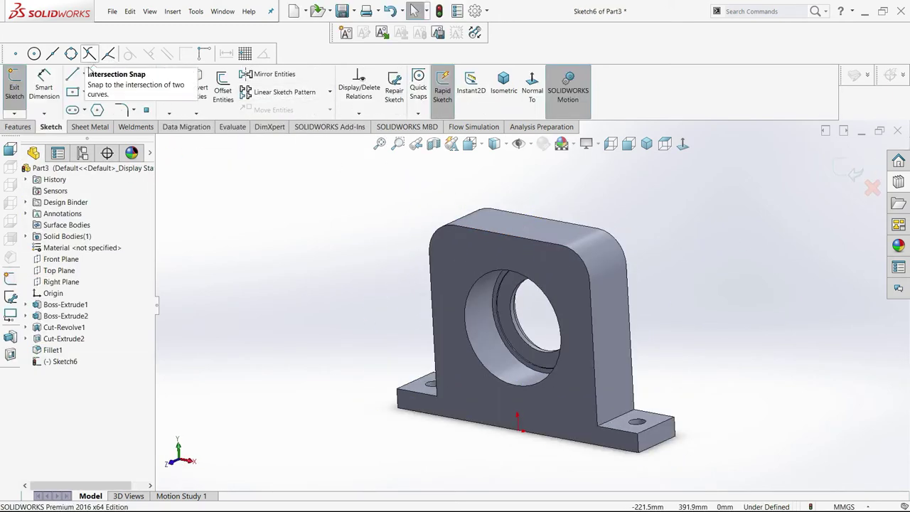
Step: Sketch a circle on the bore, then discard that stray sketch
{"action": "left_click", "coordinate": [97, 74]}
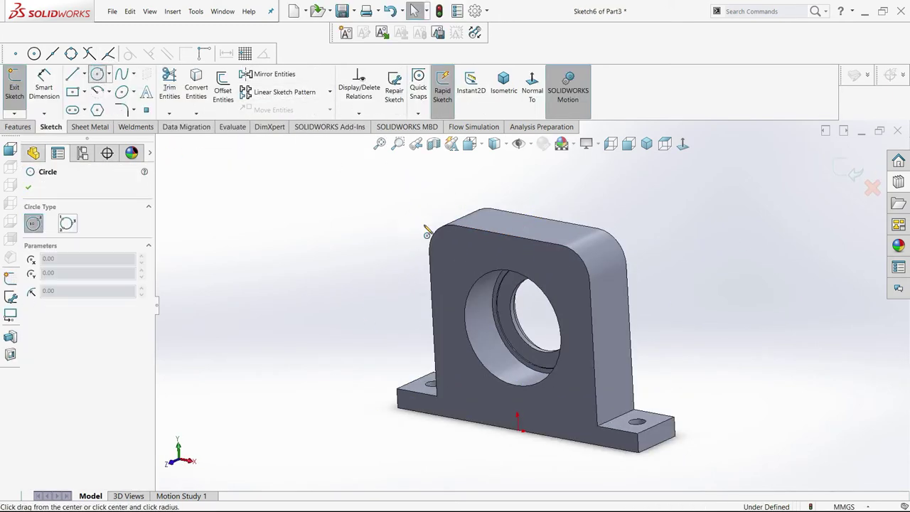
{"action": "left_click", "coordinate": [514, 326]}
{"action": "left_click", "coordinate": [533, 250]}
{"action": "middle_click_drag", "start_coordinate": [587, 222], "coordinate": [672, 345]}
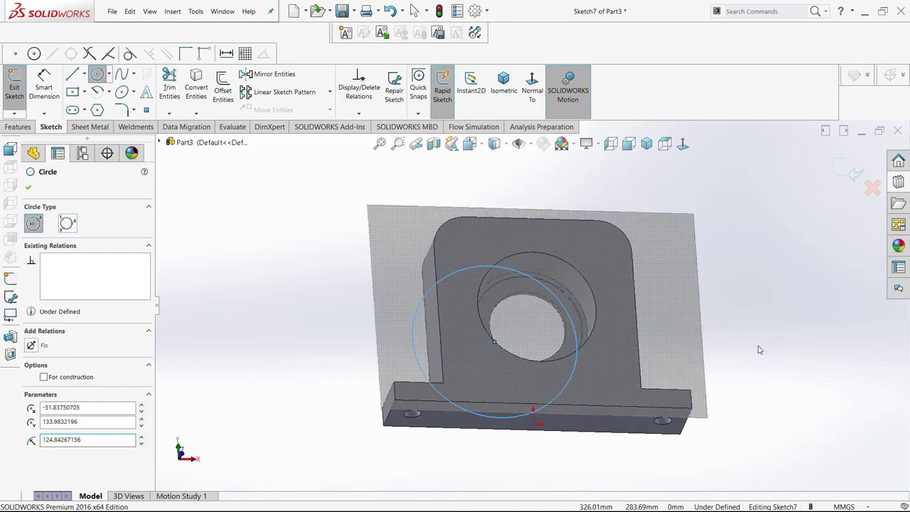
{"action": "key", "text": "Escape"}
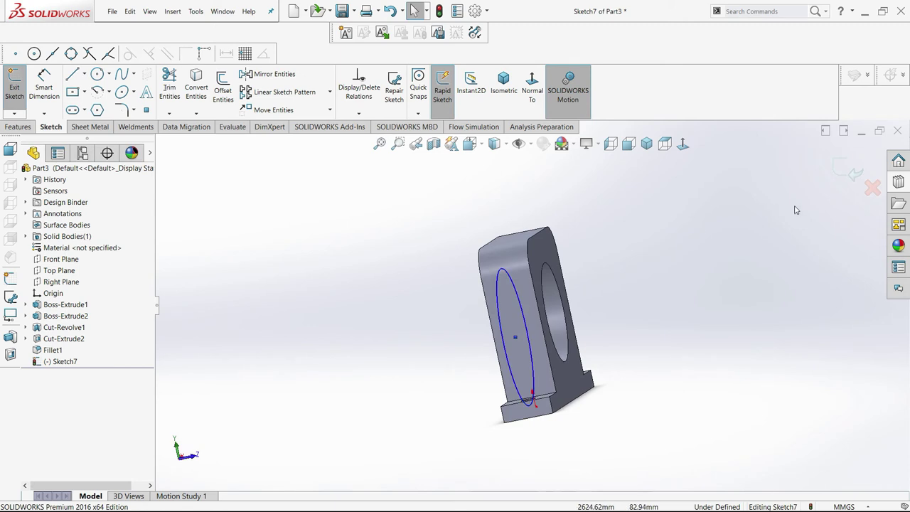
{"action": "left_click", "coordinate": [871, 186]}
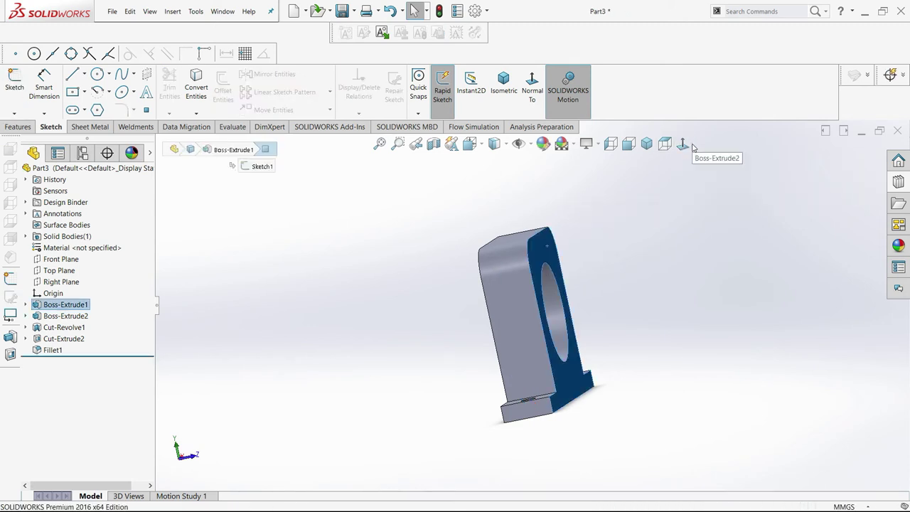
Step: Start a new sketch on the block's front face
{"action": "key", "text": "ctrl+3"}
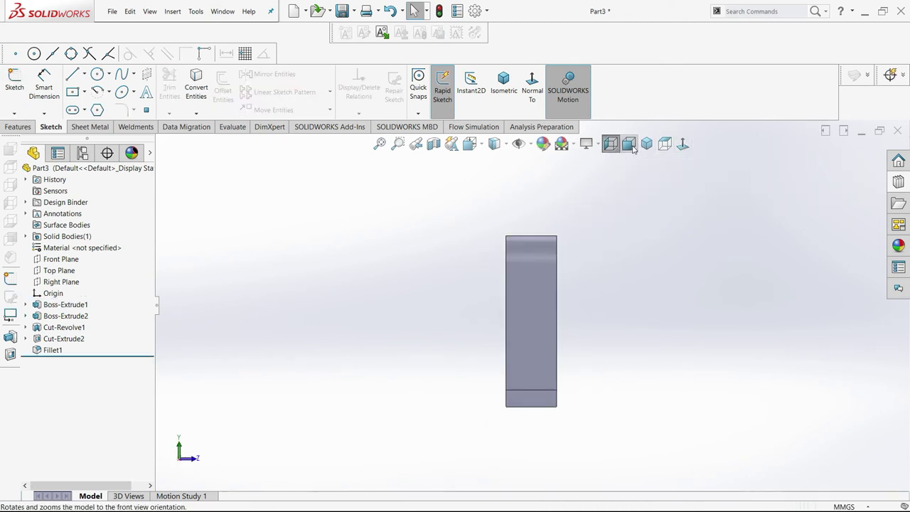
{"action": "left_click", "coordinate": [628, 143]}
{"action": "left_click", "coordinate": [73, 89]}
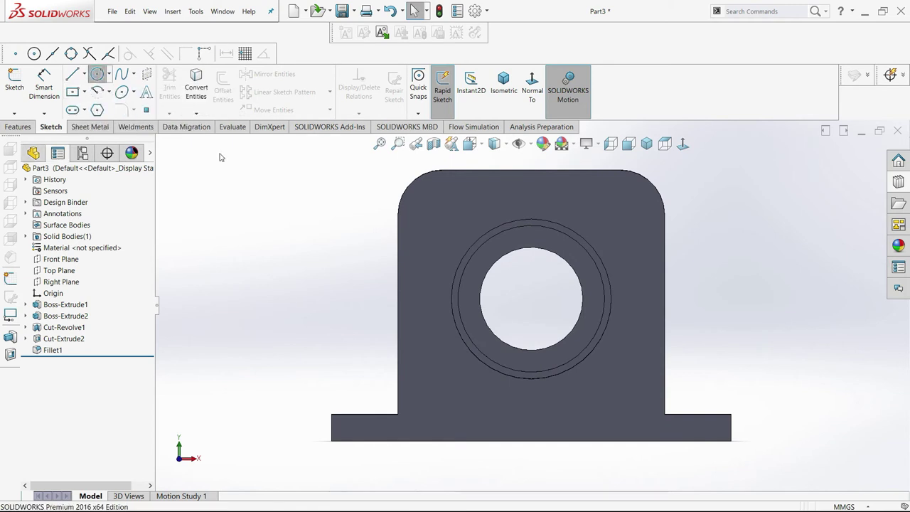
{"action": "left_click", "coordinate": [628, 226]}
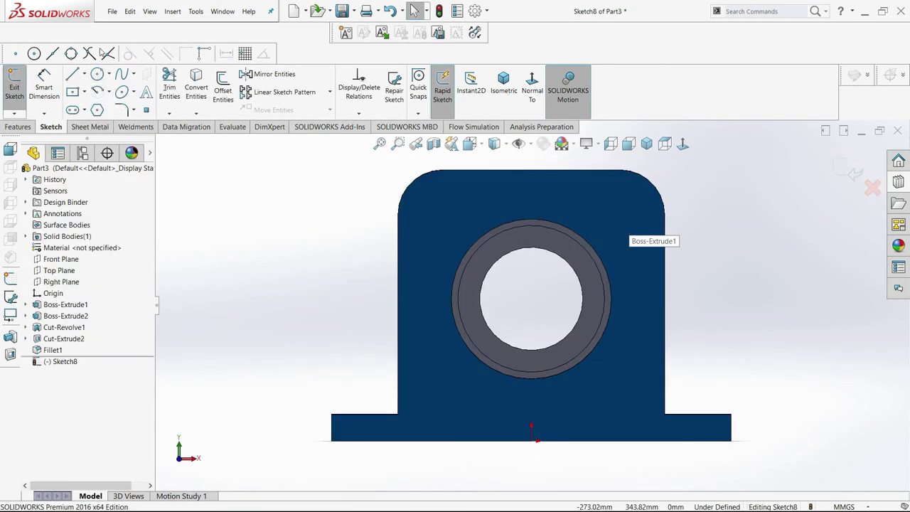
Step: Draw a circle below the bore and relate it to the counterbore edge
{"action": "left_click", "coordinate": [97, 73]}
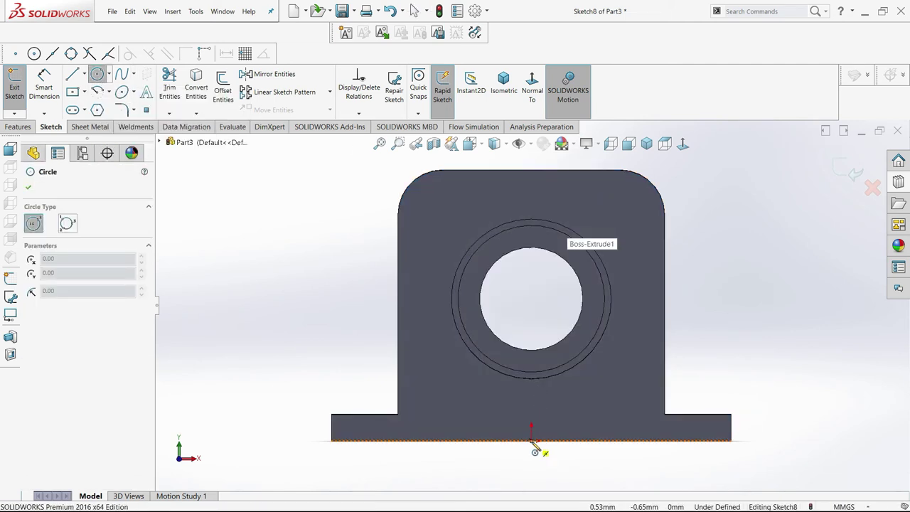
{"action": "left_click", "coordinate": [531, 393]}
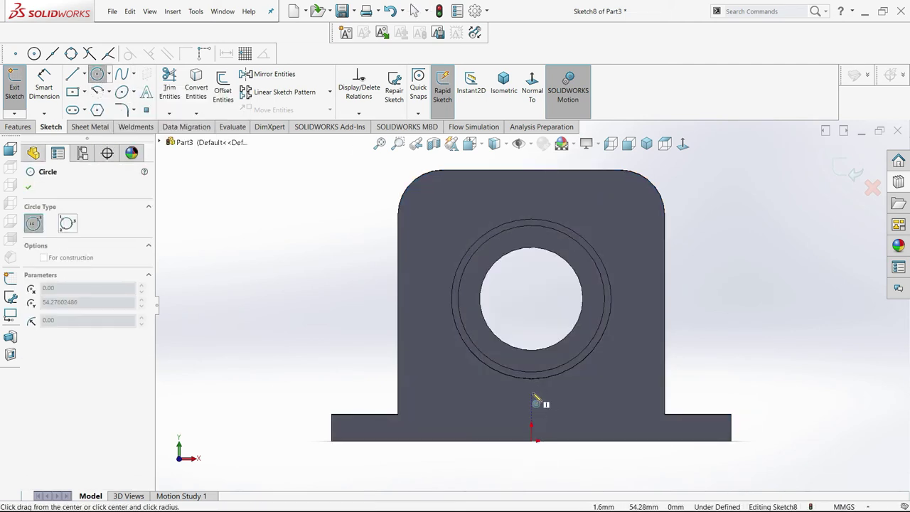
{"action": "left_click", "coordinate": [572, 399]}
{"action": "key", "text": "Escape"}
{"action": "left_click", "coordinate": [569, 370]}
{"action": "middle_click_drag", "start_coordinate": [569, 370], "coordinate": [550, 286]}
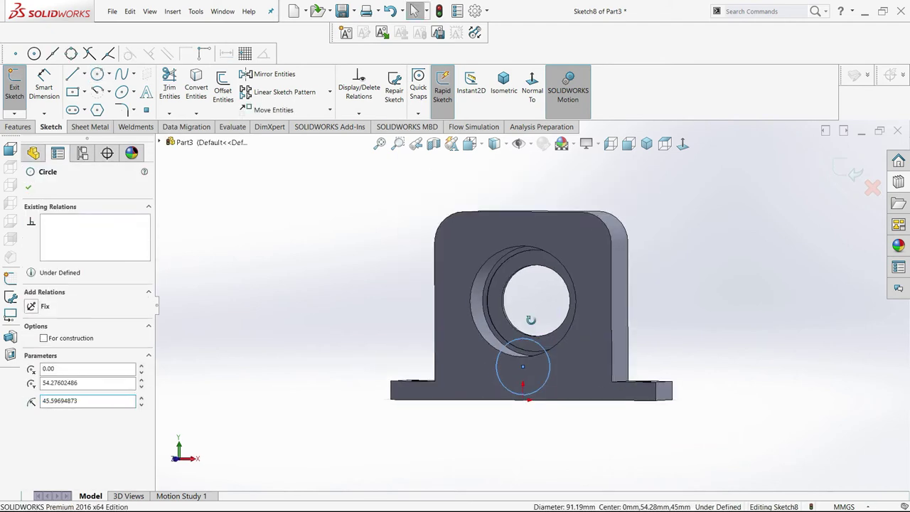
{"action": "left_click", "coordinate": [553, 268], "text": "ctrl"}
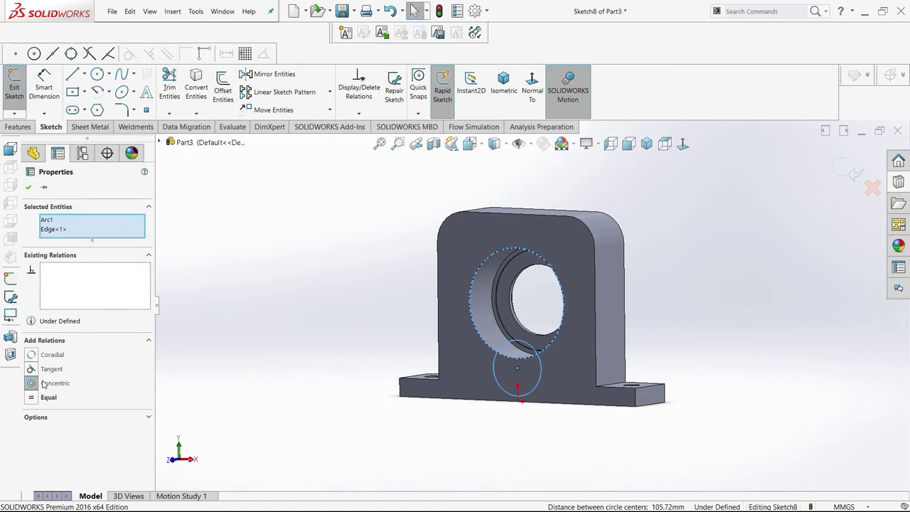
{"action": "key", "text": "Escape"}
Step: Dimension the construction circle to Ø215 and view the part from the front
{"action": "left_click", "coordinate": [43, 84]}
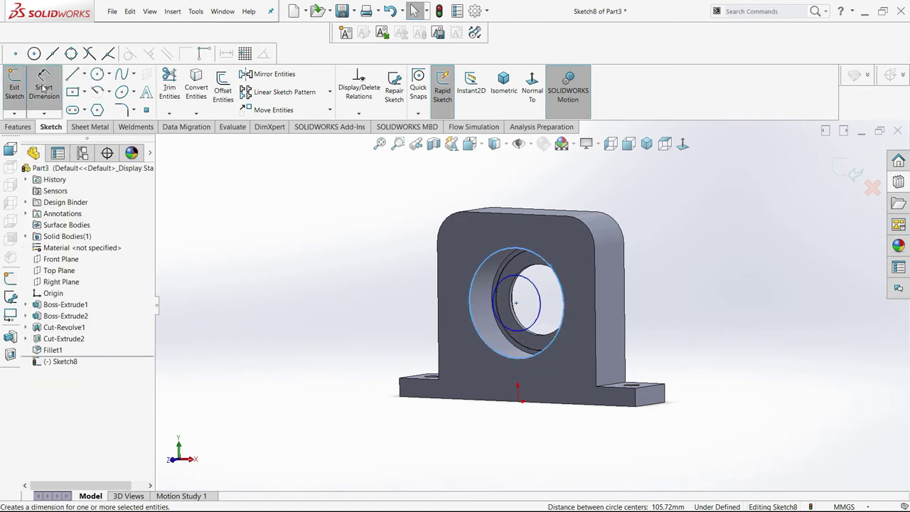
{"action": "left_click", "coordinate": [503, 280]}
{"action": "left_click", "coordinate": [396, 300]}
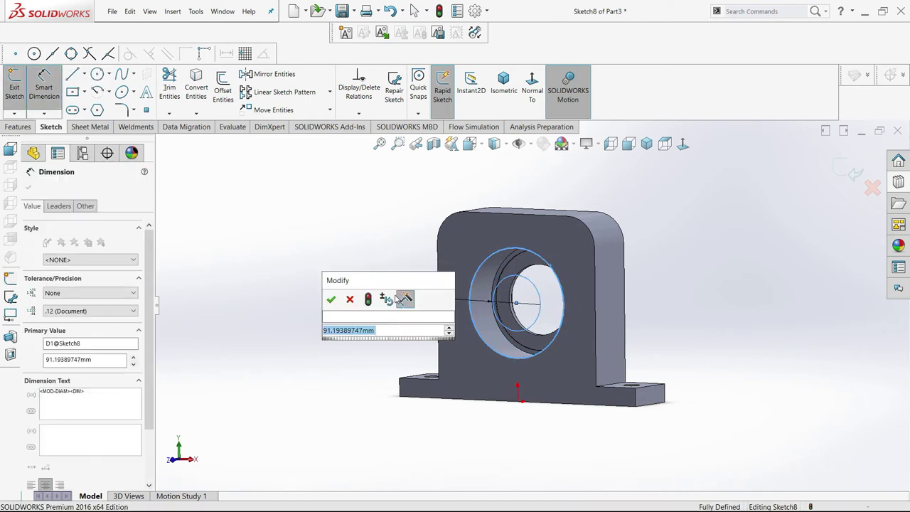
{"action": "type", "text": "215"}
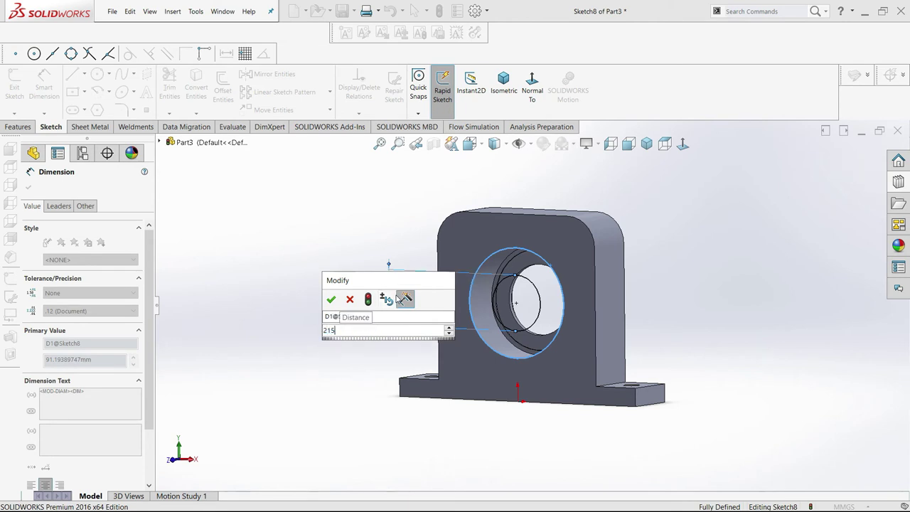
{"action": "key", "text": "Return"}
{"action": "key", "text": "ctrl+1"}
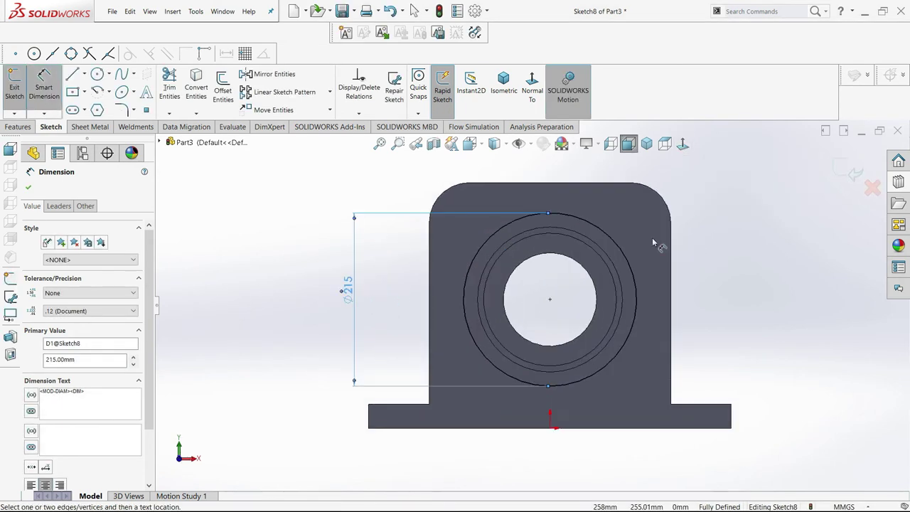
{"action": "left_click", "coordinate": [84, 74]}
{"action": "left_click", "coordinate": [99, 101]}
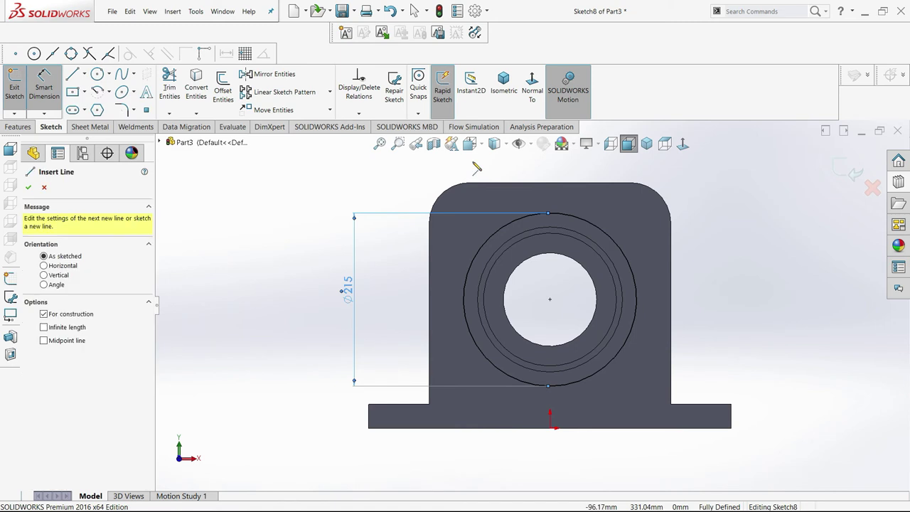
{"action": "key", "text": "Escape"}
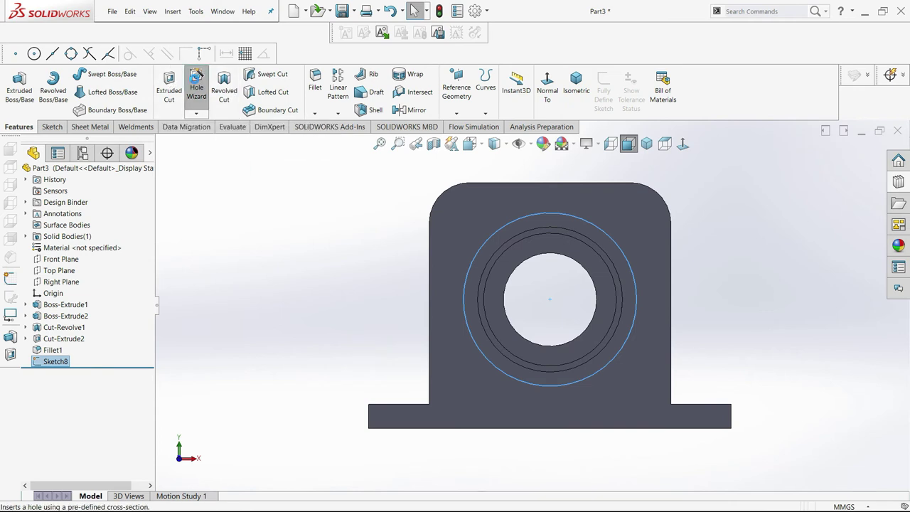
Step: Set up an ISO M8 tap-drill hole on the front face, then cancel it
{"action": "scroll", "coordinate": [104, 311], "scroll_direction": "down", "scroll_amount": 2}
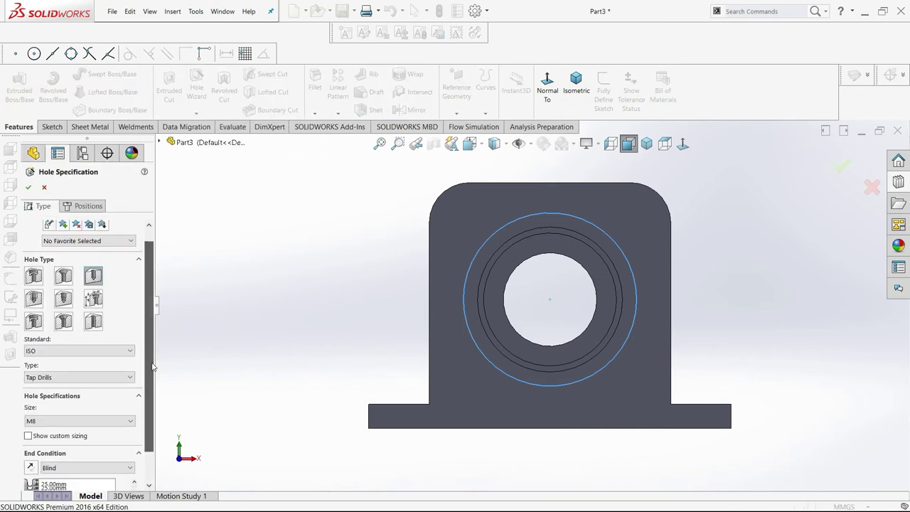
{"action": "left_click", "coordinate": [96, 387]}
{"action": "key", "text": "Escape"}
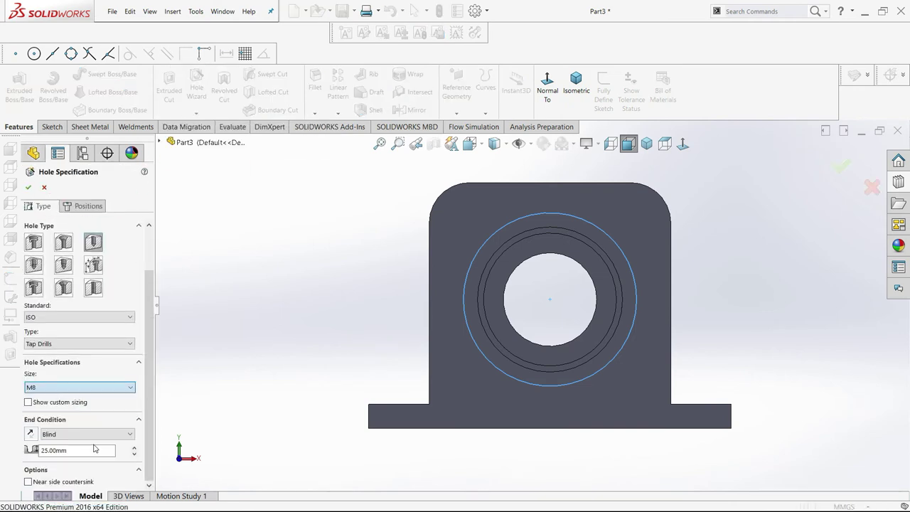
{"action": "left_click", "coordinate": [76, 207]}
{"action": "left_click", "coordinate": [79, 313]}
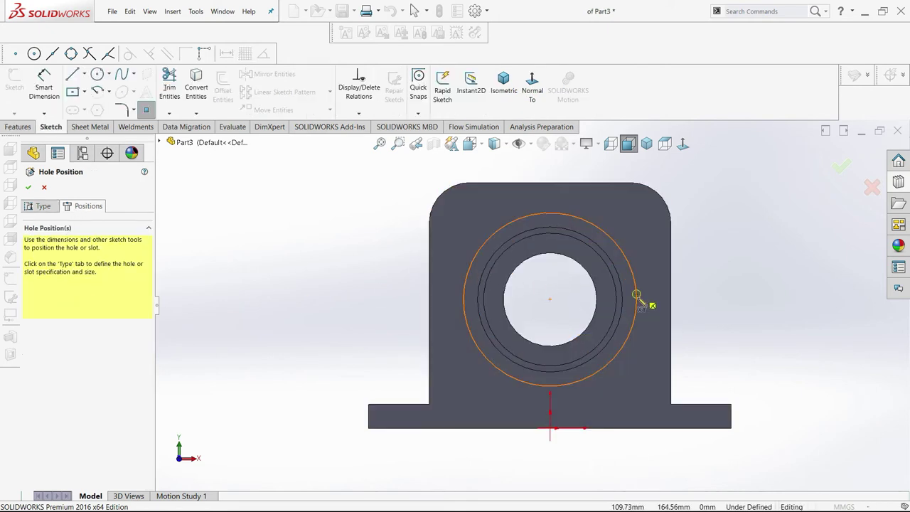
{"action": "scroll", "coordinate": [638, 295], "scroll_direction": "down", "scroll_amount": 5}
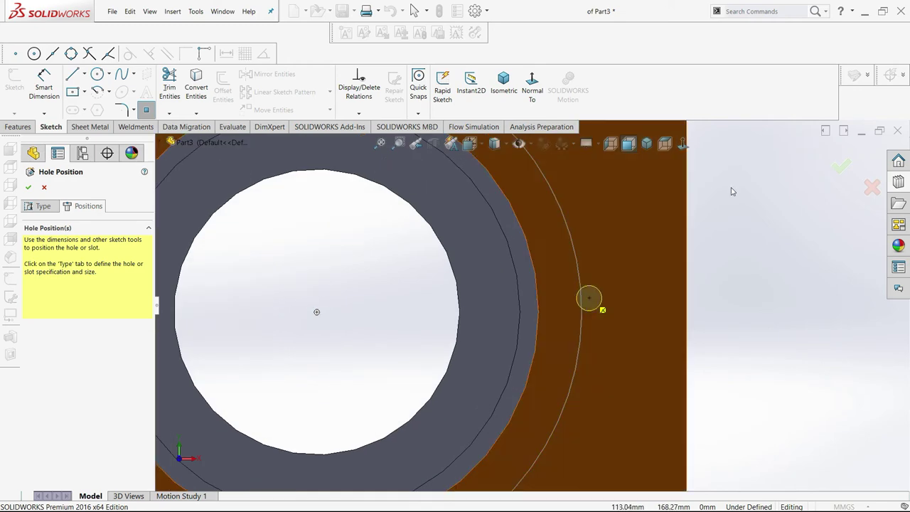
{"action": "left_click", "coordinate": [871, 186]}
Step: Add a point on the bolt circle in Sketch8 and exit the sketch
{"action": "right_click", "coordinate": [56, 360]}
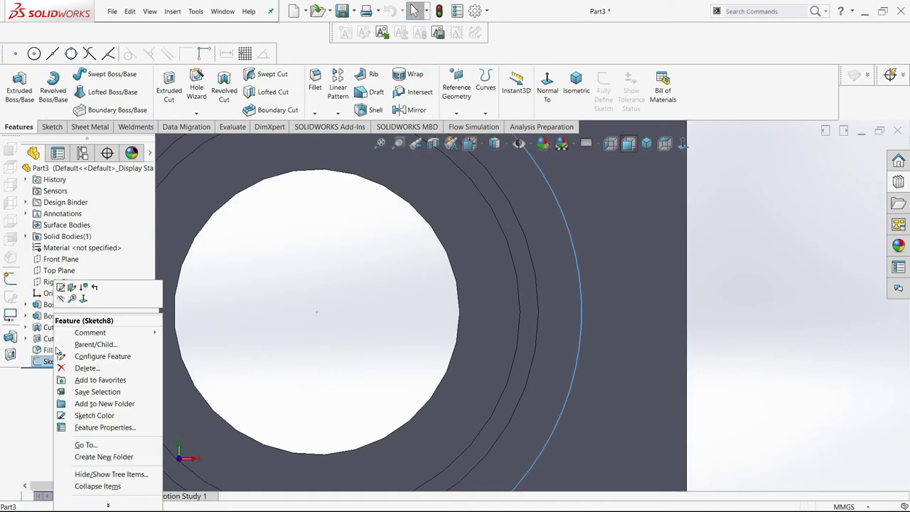
{"action": "left_click", "coordinate": [60, 287]}
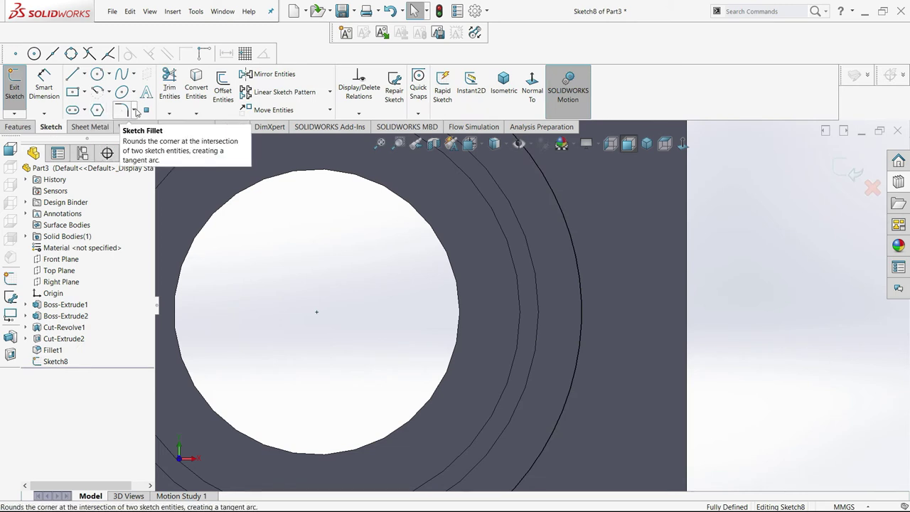
{"action": "left_click", "coordinate": [581, 312]}
{"action": "left_click", "coordinate": [14, 85]}
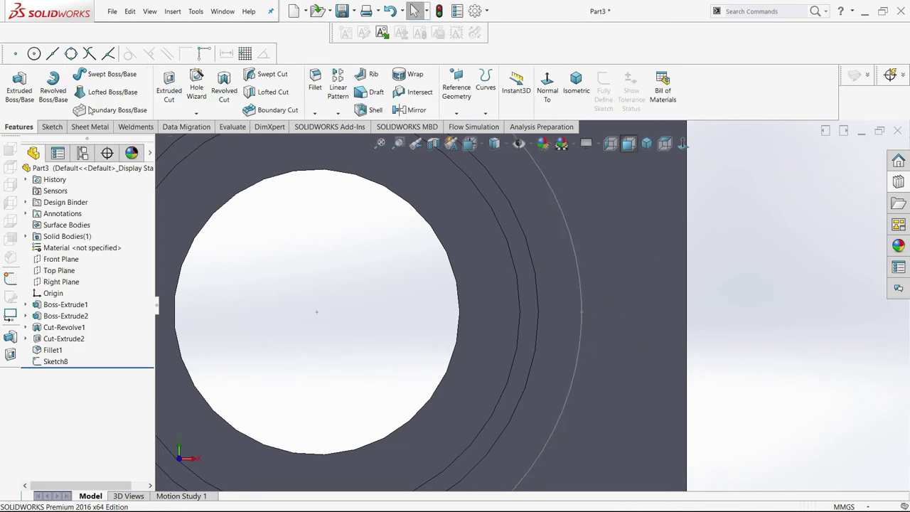
{"action": "left_click", "coordinate": [191, 84]}
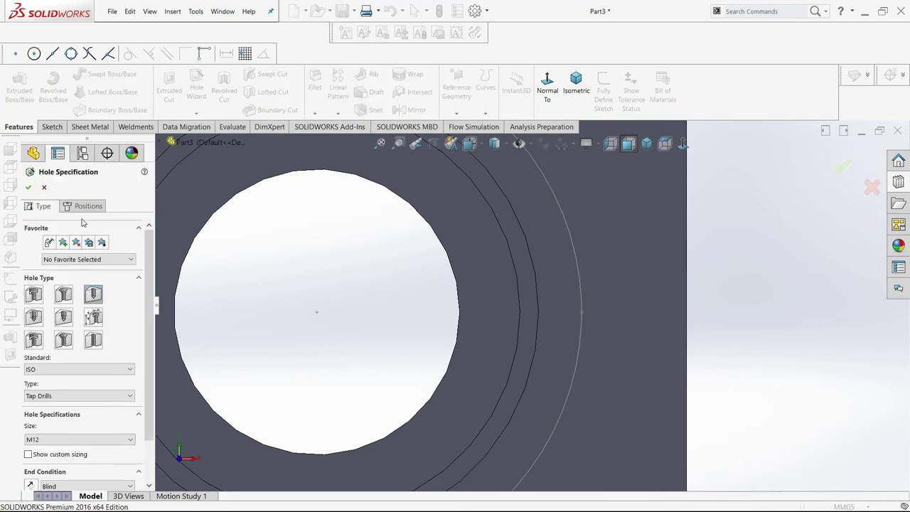
Step: Place the M12 tapped hole on the bolt circle and pattern it six times around the bore
{"action": "left_click", "coordinate": [81, 211]}
{"action": "left_click", "coordinate": [82, 310]}
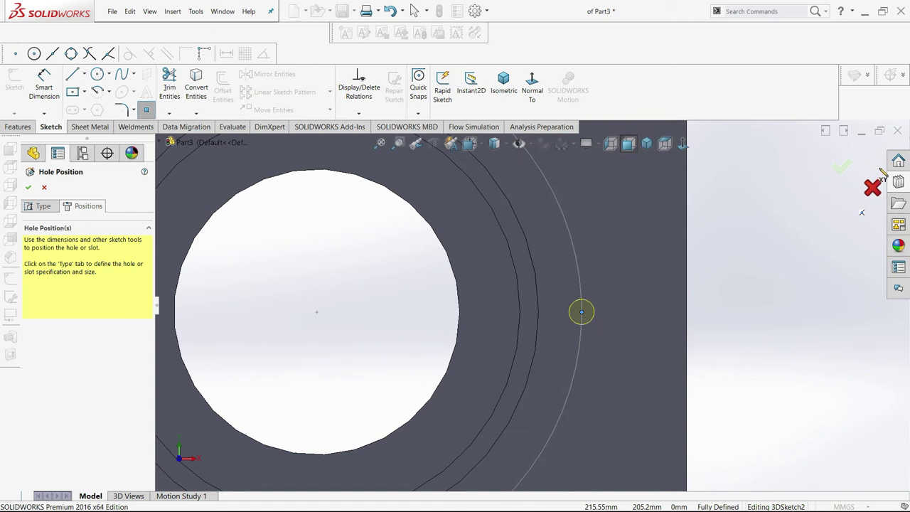
{"action": "left_click", "coordinate": [832, 167]}
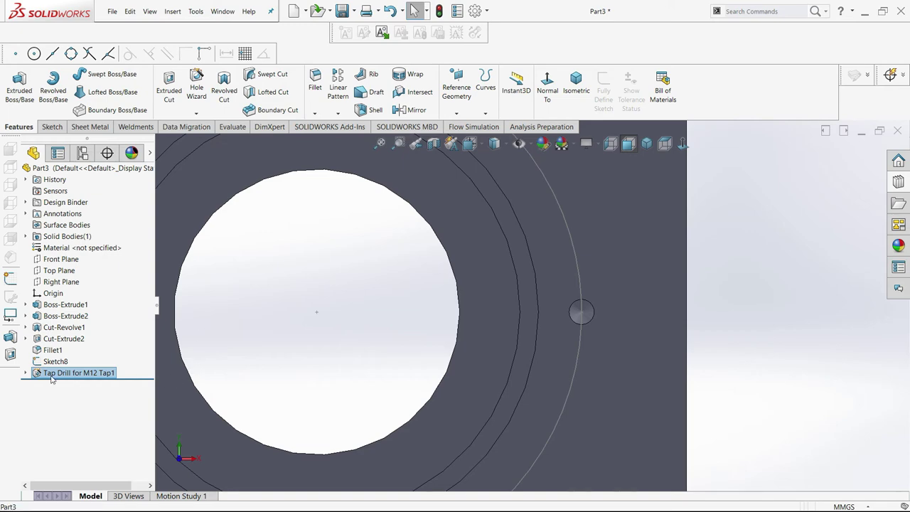
{"action": "key", "text": "f"}
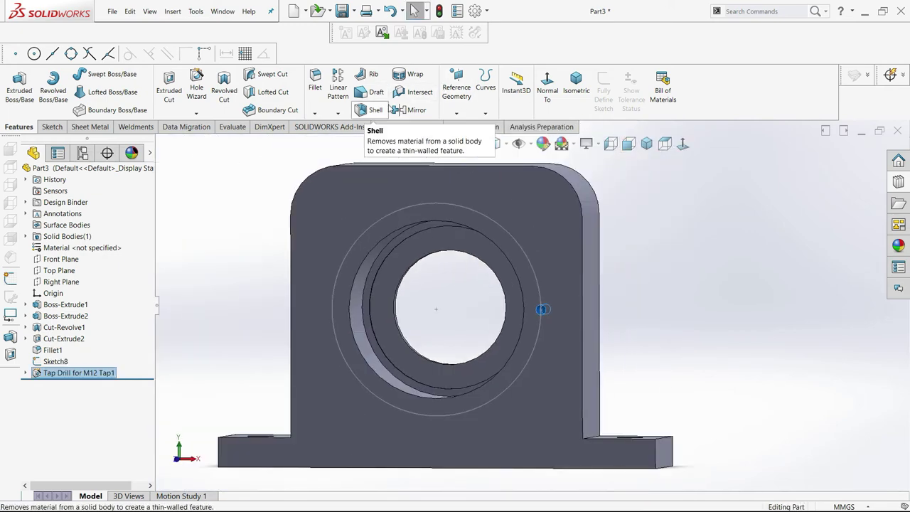
{"action": "left_click", "coordinate": [338, 113]}
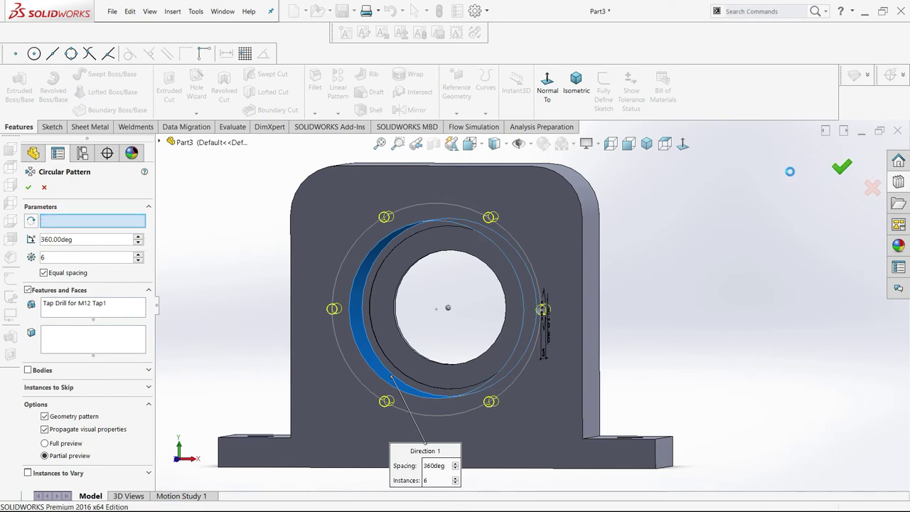
{"action": "left_click", "coordinate": [841, 165]}
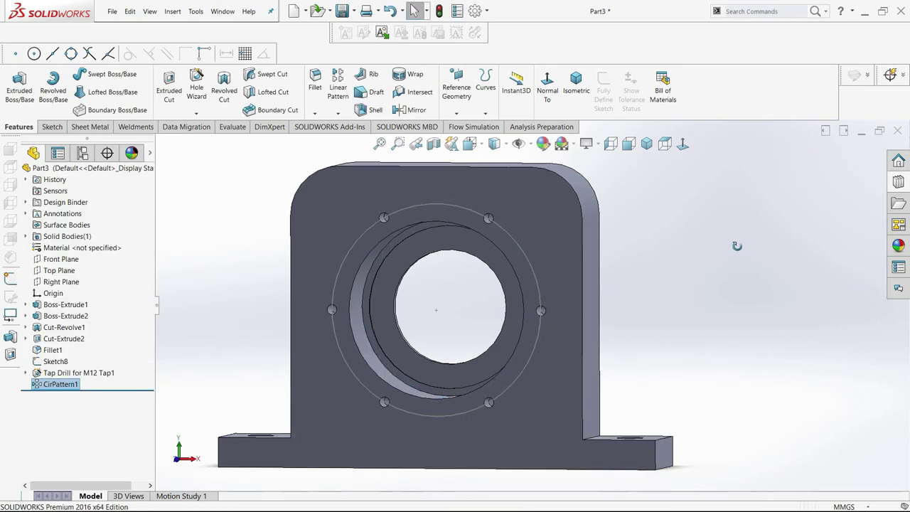
{"action": "key", "text": "Right"}
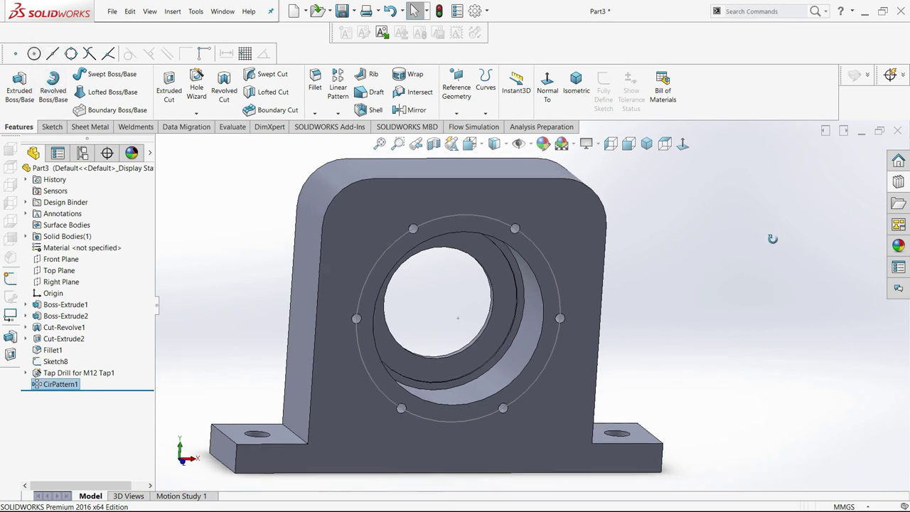
Step: Sketch a point on the block's top face and view it face-on
{"action": "middle_click_drag", "start_coordinate": [772, 234], "coordinate": [785, 263]}
{"action": "middle_click_drag", "start_coordinate": [717, 199], "coordinate": [708, 203]}
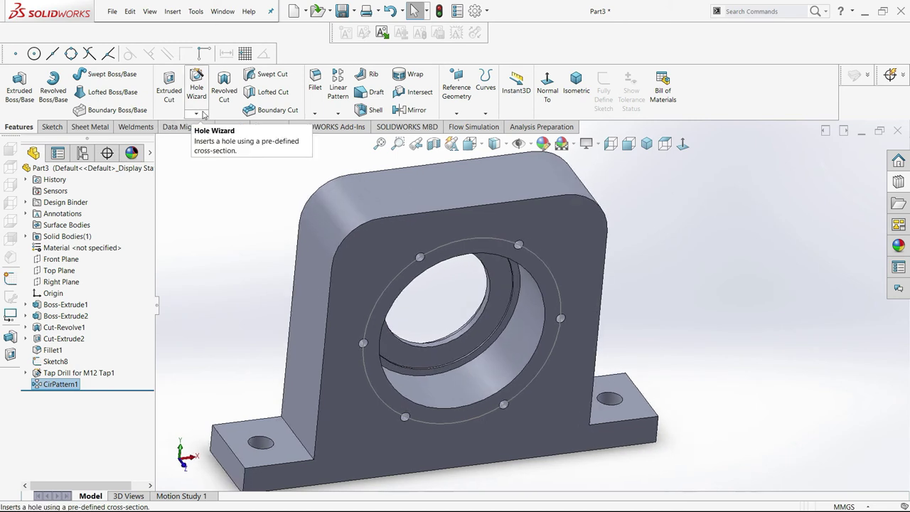
{"action": "left_click", "coordinate": [51, 126]}
{"action": "left_click", "coordinate": [14, 79]}
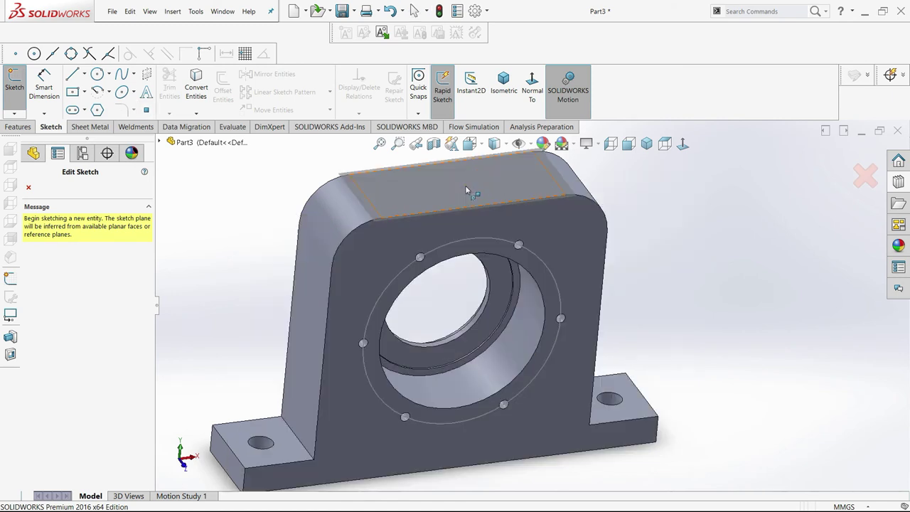
{"action": "left_click", "coordinate": [465, 187]}
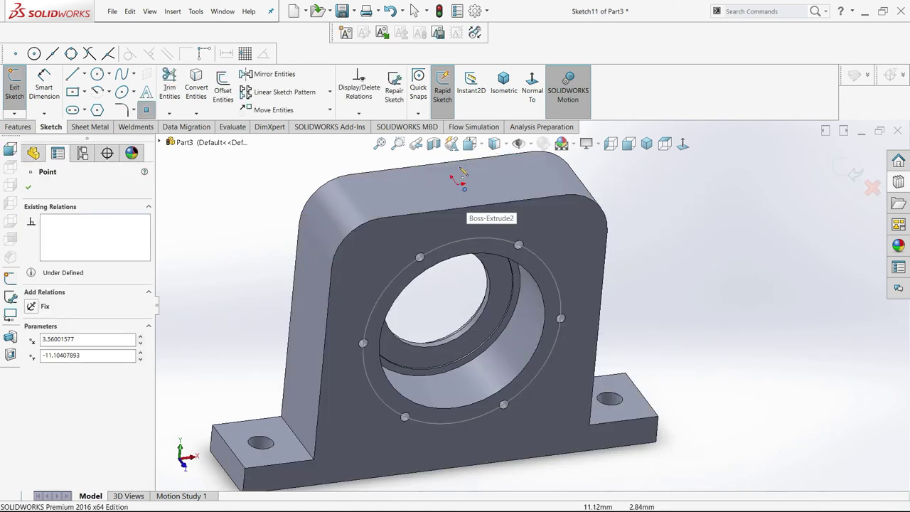
{"action": "key", "text": "Escape"}
{"action": "left_click", "coordinate": [462, 186]}
{"action": "left_click", "coordinate": [463, 186], "text": "ctrl"}
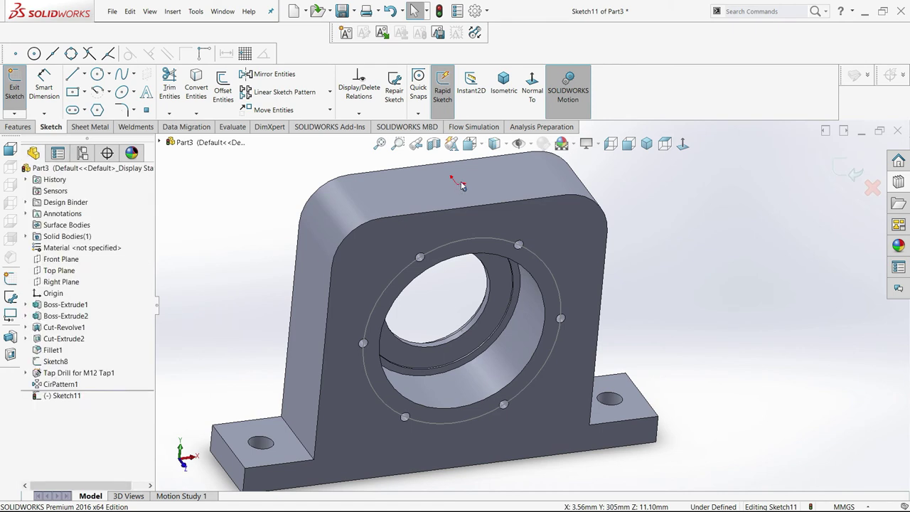
{"action": "left_click", "coordinate": [680, 145]}
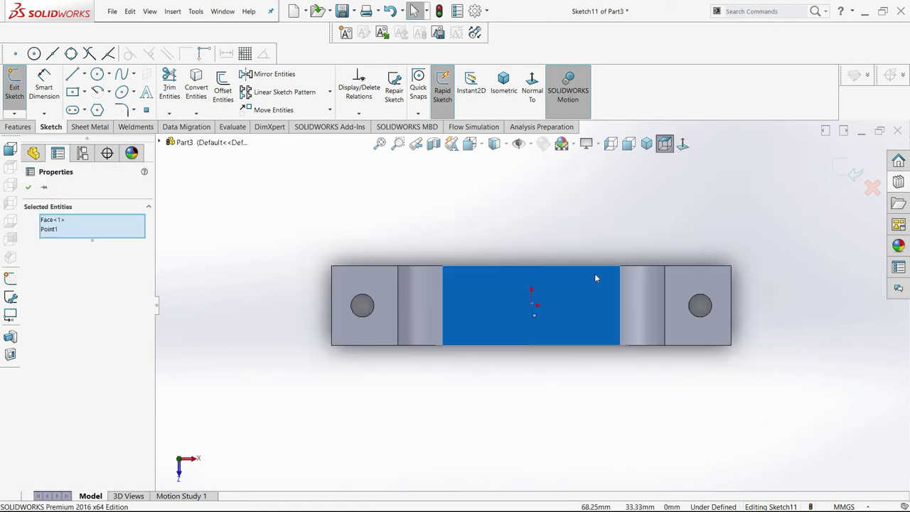
Step: Align the point vertically with the origin, dimension it 15 mm, and exit the sketch
{"action": "left_click", "coordinate": [533, 315]}
{"action": "left_click", "coordinate": [532, 306], "text": "ctrl"}
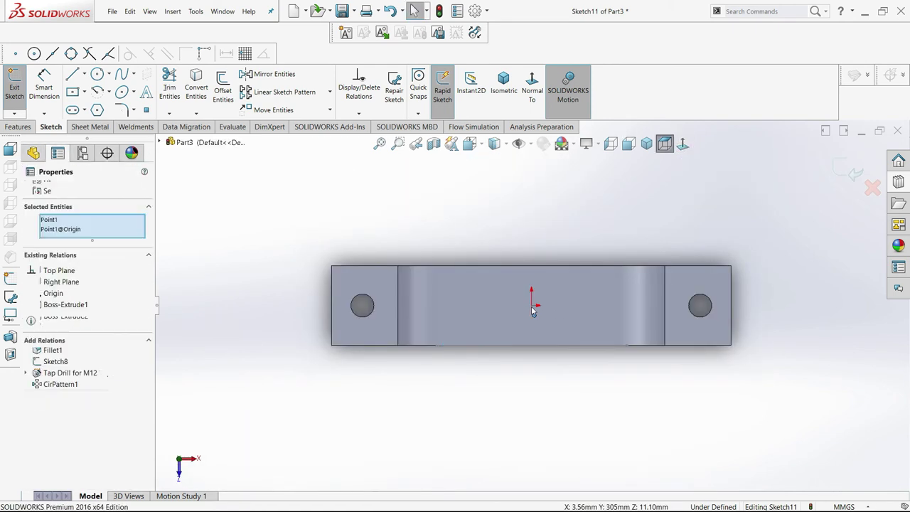
{"action": "left_click", "coordinate": [73, 368]}
{"action": "left_click", "coordinate": [544, 410]}
{"action": "right_click_drag", "start_coordinate": [545, 410], "coordinate": [528, 320]}
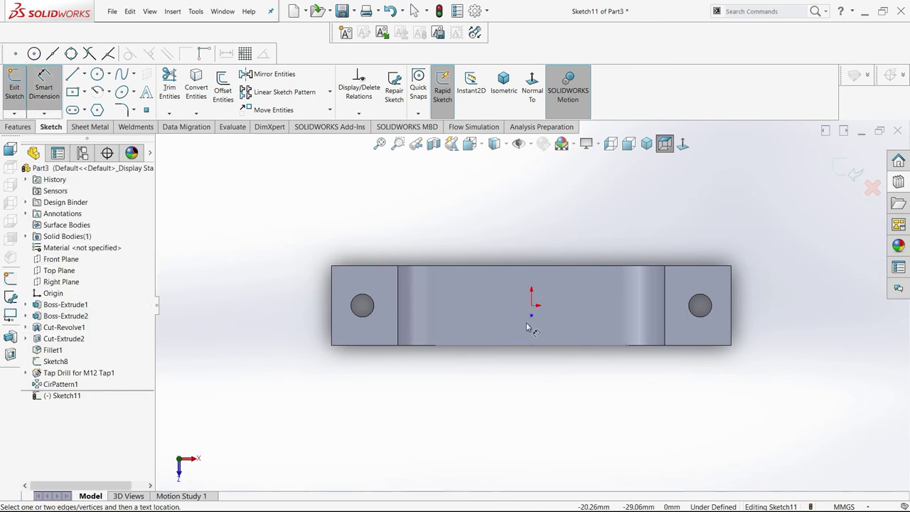
{"action": "left_click", "coordinate": [532, 306]}
{"action": "left_click", "coordinate": [532, 316]}
{"action": "left_click", "coordinate": [501, 325]}
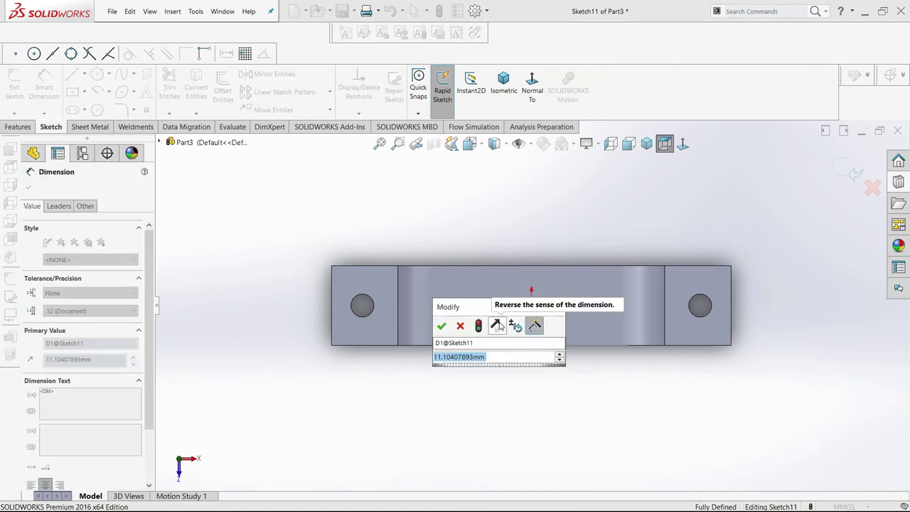
{"action": "type", "text": "15"}
{"action": "key", "text": "Return"}
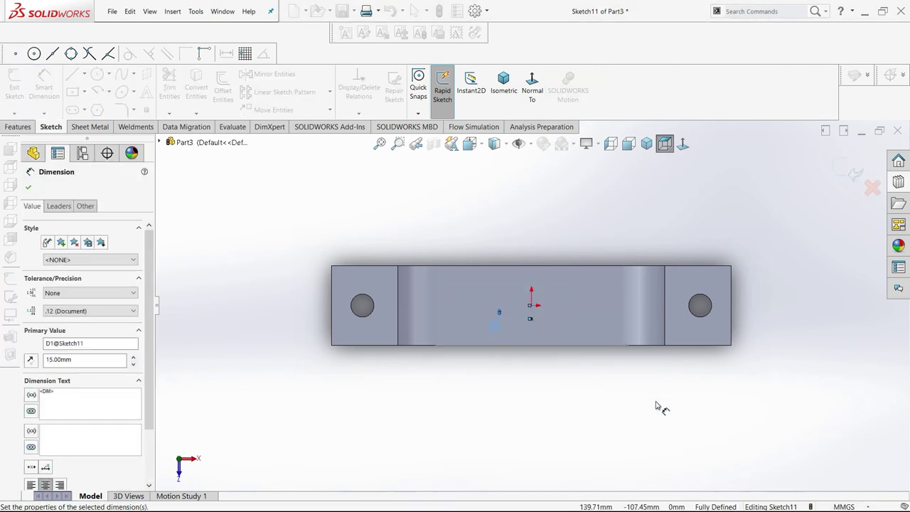
{"action": "key", "text": "Escape"}
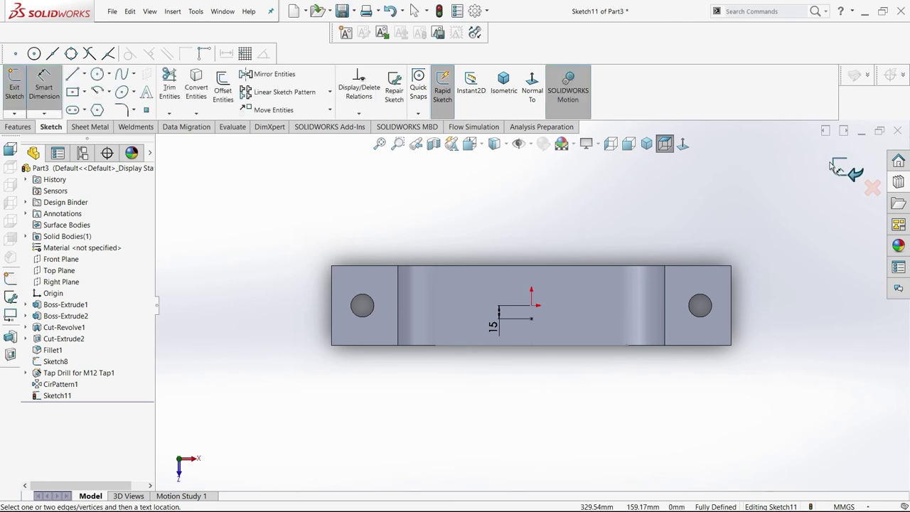
{"action": "left_click", "coordinate": [14, 84]}
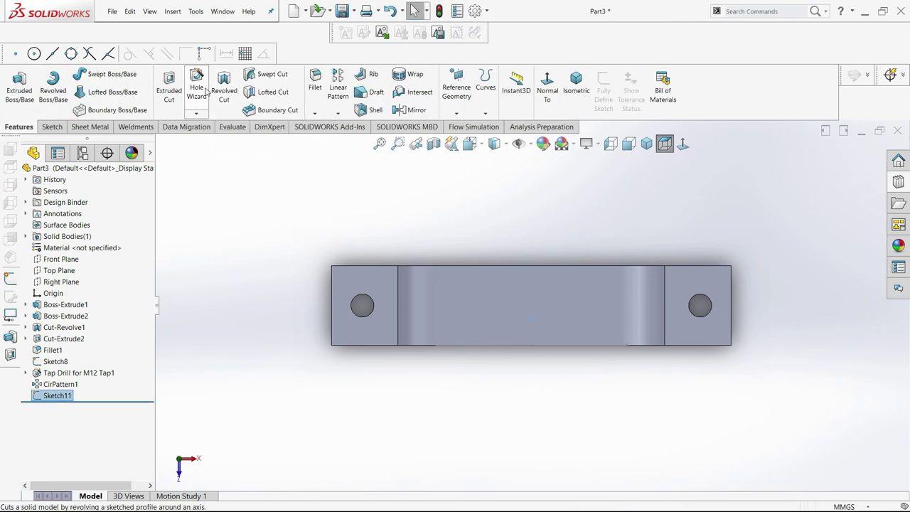
{"action": "left_click", "coordinate": [197, 84]}
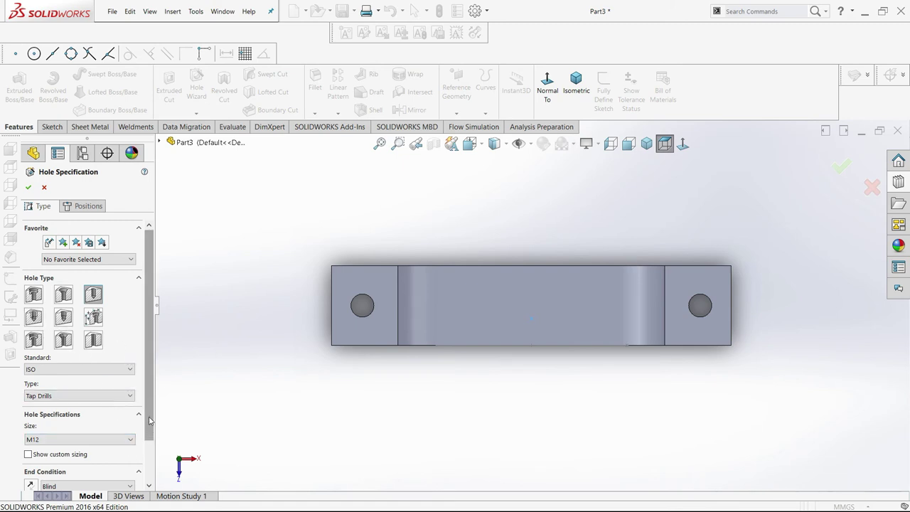
Step: Set the Hole Wizard size to M10 and place the hole on the block's top face
{"action": "scroll", "coordinate": [149, 421], "scroll_direction": "down", "scroll_amount": 2}
{"action": "left_click", "coordinate": [93, 450]}
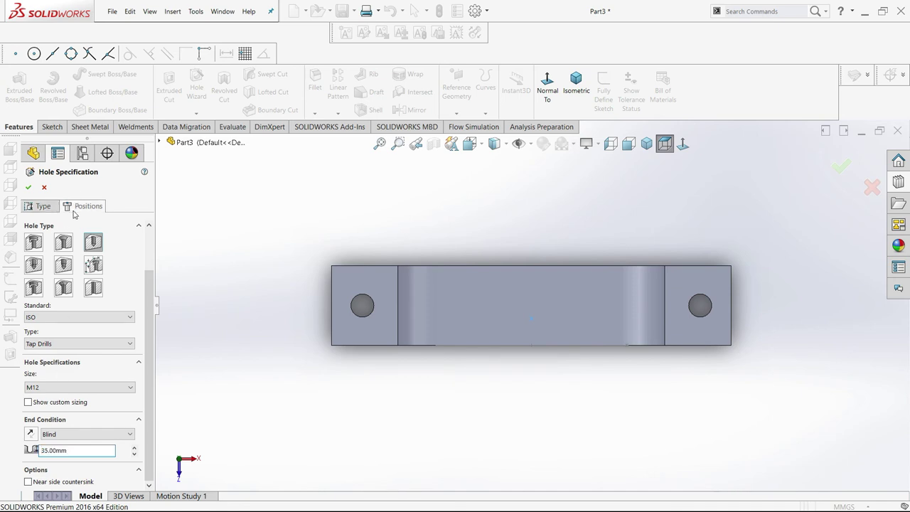
{"action": "left_click", "coordinate": [82, 206]}
{"action": "left_click", "coordinate": [39, 205]}
{"action": "left_click", "coordinate": [88, 439]}
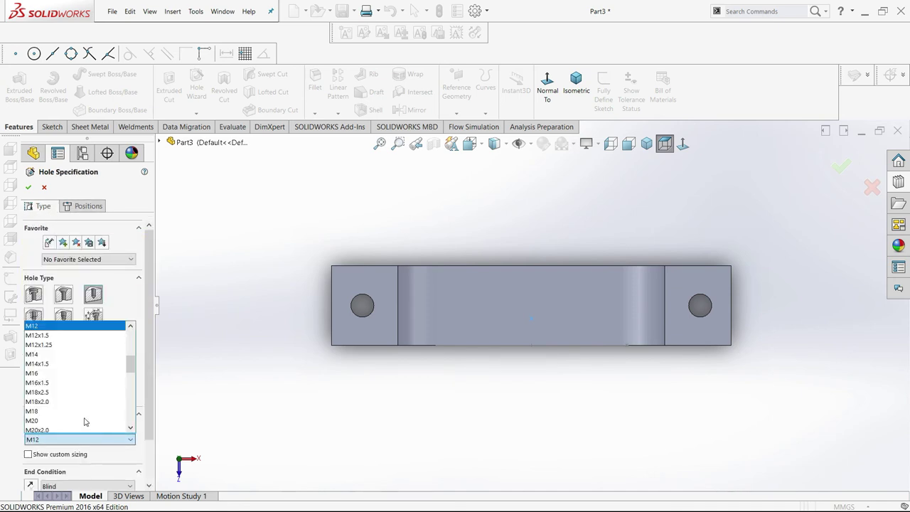
{"action": "left_click", "coordinate": [63, 354]}
{"action": "left_click", "coordinate": [84, 205]}
{"action": "left_click", "coordinate": [518, 315]}
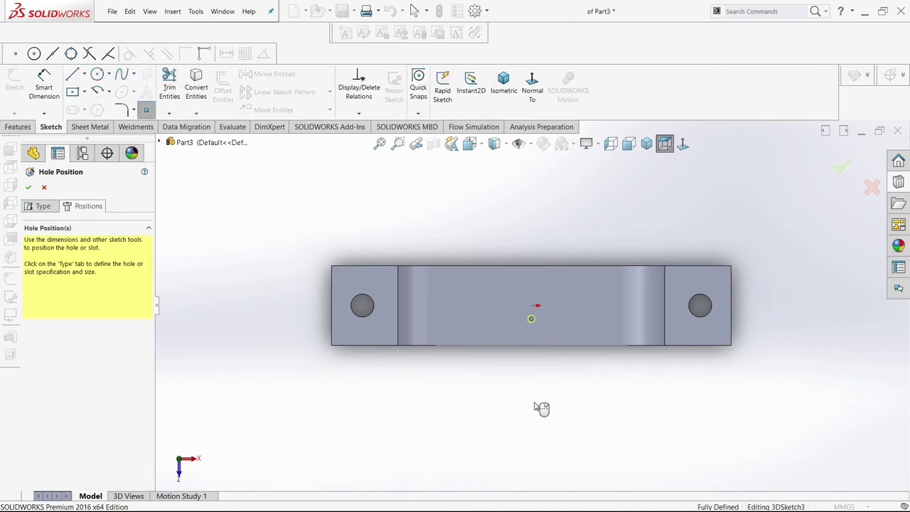
Step: Give the M10 tapped hole a 50 mm blind depth and confirm it
{"action": "middle_click_drag", "start_coordinate": [545, 330], "coordinate": [483, 242]}
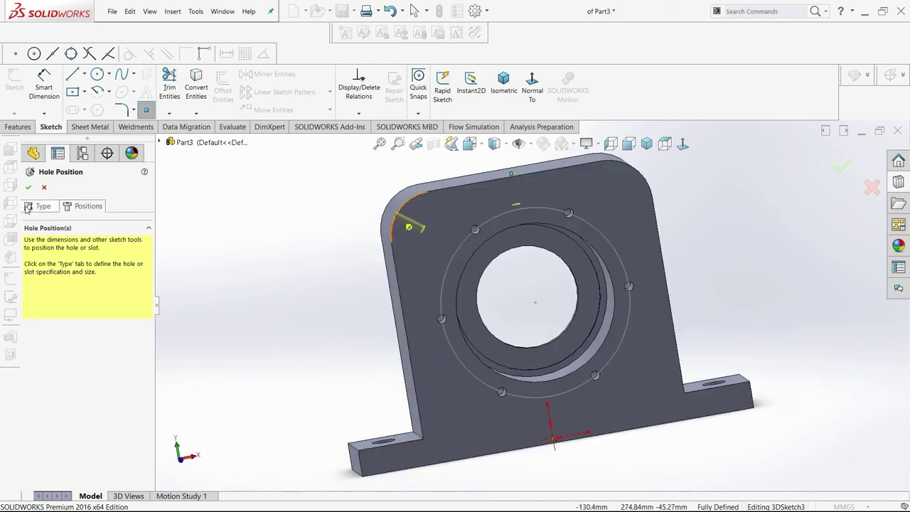
{"action": "left_click", "coordinate": [39, 205]}
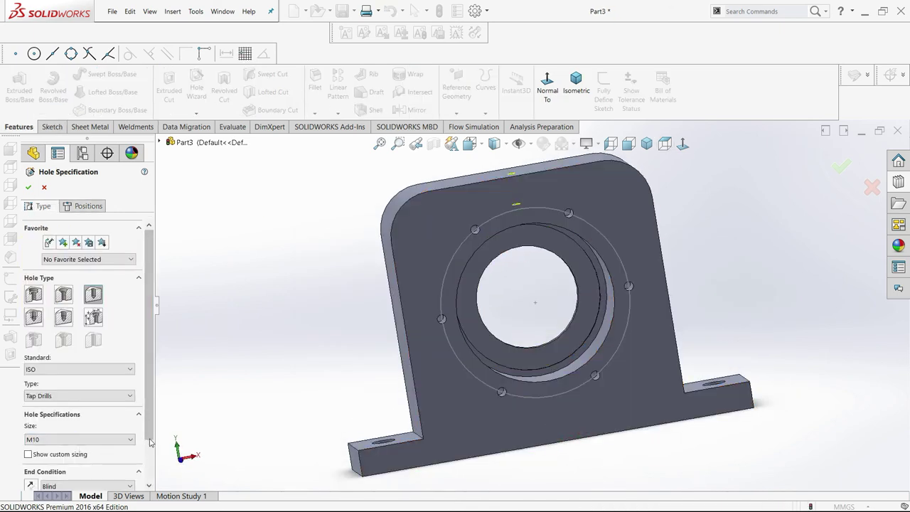
{"action": "scroll", "coordinate": [146, 433], "scroll_direction": "down", "scroll_amount": 2}
{"action": "left_click_drag", "start_coordinate": [99, 452], "coordinate": [6, 448]}
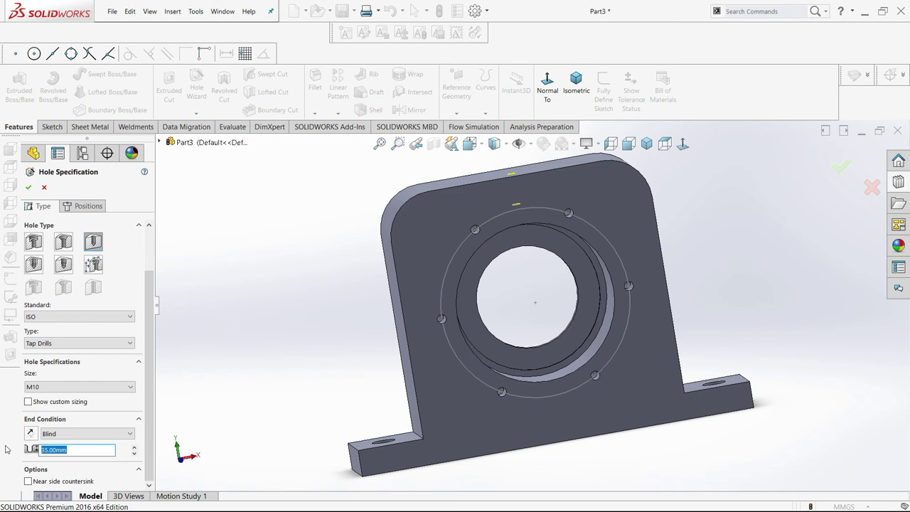
{"action": "type", "text": "50"}
{"action": "middle_click_drag", "start_coordinate": [483, 423], "coordinate": [306, 370]}
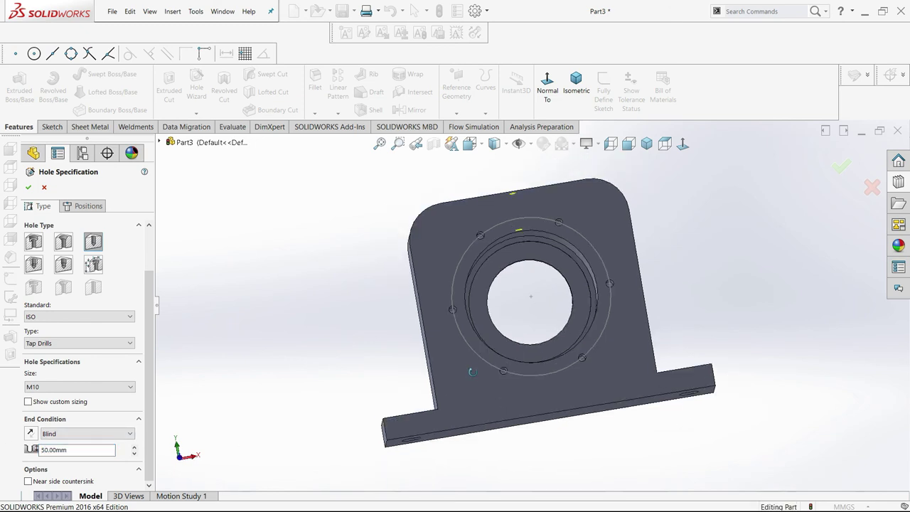
{"action": "left_click_drag", "start_coordinate": [105, 448], "coordinate": [2, 454]}
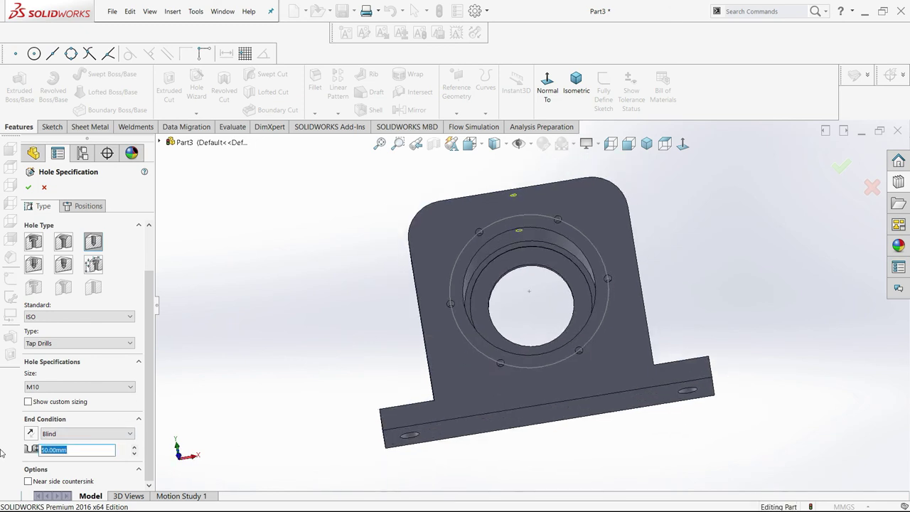
{"action": "middle_click_drag", "start_coordinate": [370, 383], "coordinate": [654, 268]}
{"action": "left_click", "coordinate": [842, 166]}
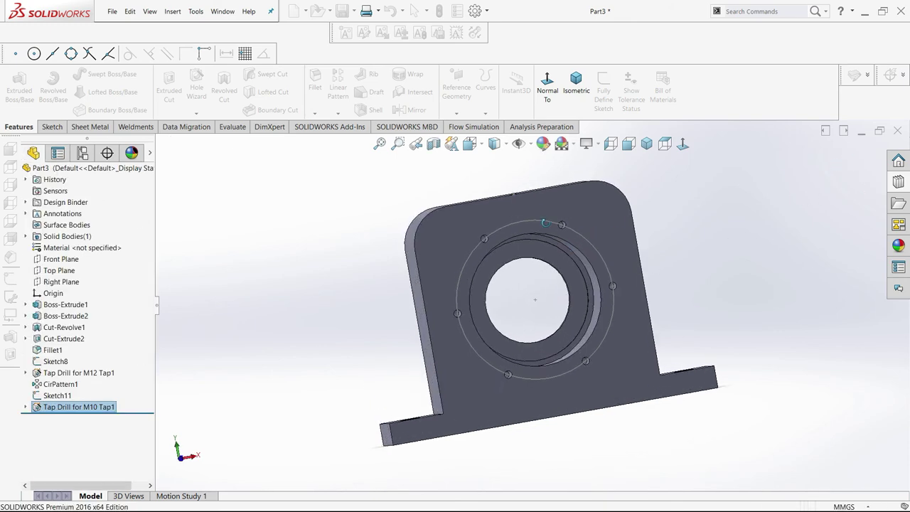
Step: Zoom the view and select an edge at the base of the block
{"action": "scroll", "coordinate": [516, 240], "scroll_direction": "down", "scroll_amount": 3}
{"action": "scroll", "coordinate": [516, 263], "scroll_direction": "down", "scroll_amount": 3}
{"action": "scroll", "coordinate": [530, 268], "scroll_direction": "up", "scroll_amount": 5}
{"action": "scroll", "coordinate": [544, 260], "scroll_direction": "up", "scroll_amount": 4}
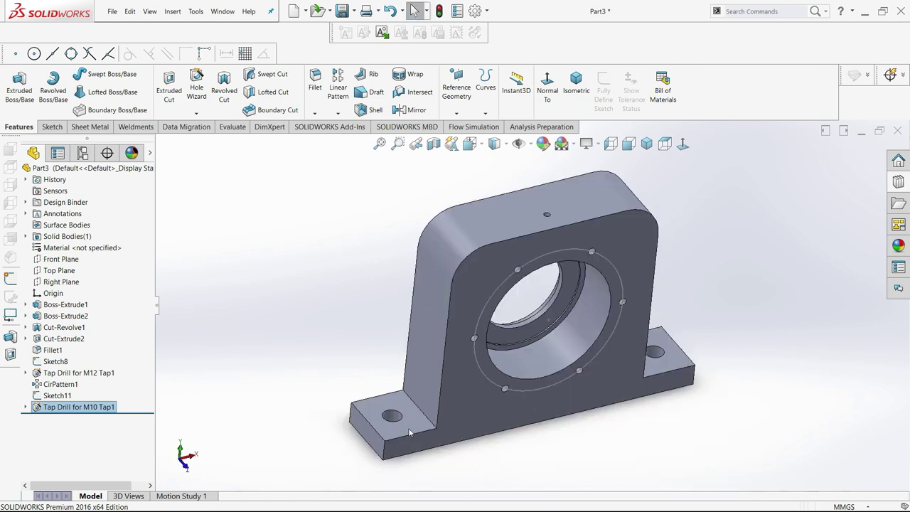
{"action": "left_click", "coordinate": [410, 437]}
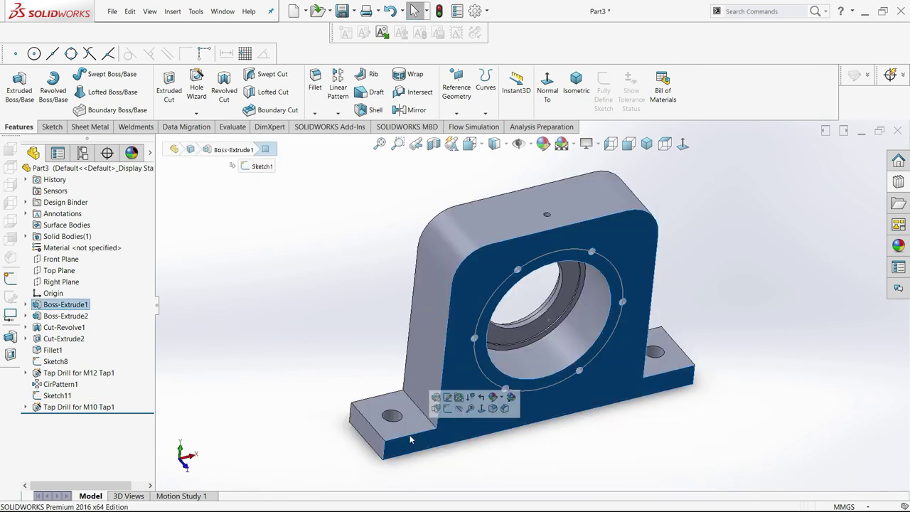
Step: Select the circular bore edges and zoom to fit them
{"action": "left_click", "coordinate": [534, 385]}
{"action": "left_click", "coordinate": [536, 380]}
{"action": "scroll", "coordinate": [532, 362], "scroll_direction": "down", "scroll_amount": 2}
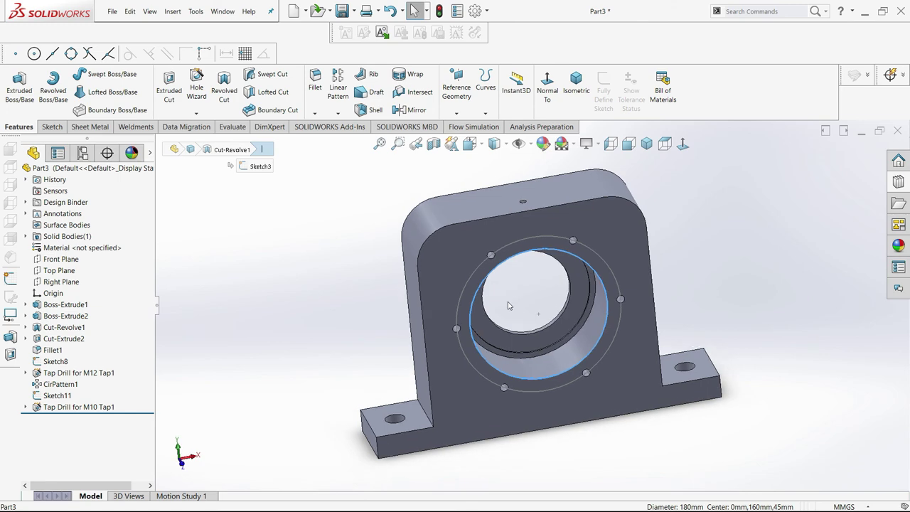
{"action": "scroll", "coordinate": [529, 347], "scroll_direction": "down", "scroll_amount": 2}
{"action": "left_click", "coordinate": [545, 330], "text": "ctrl"}
{"action": "mouse_move", "coordinate": [544, 329]}
{"action": "middle_mouse_down"}
{"action": "mouse_move", "coordinate": [579, 332]}
{"action": "mouse_move", "coordinate": [570, 319]}
{"action": "middle_mouse_up"}
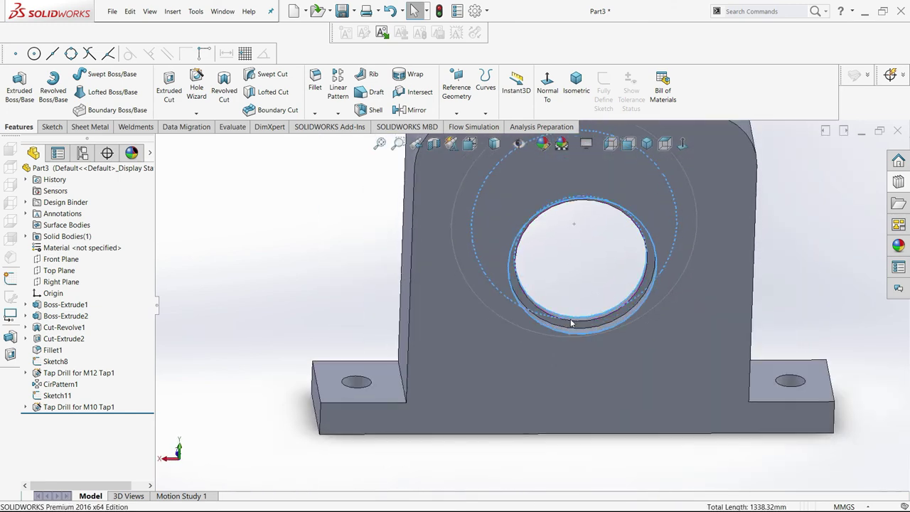
{"action": "key", "text": "f"}
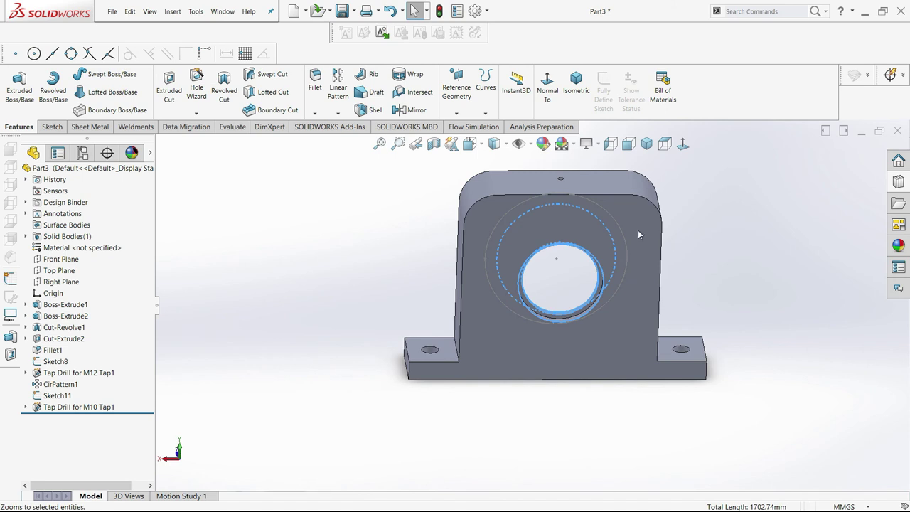
Step: Chamfer the selected bore edges at 1 mm × 45° and view it isometrically
{"action": "left_click", "coordinate": [316, 111]}
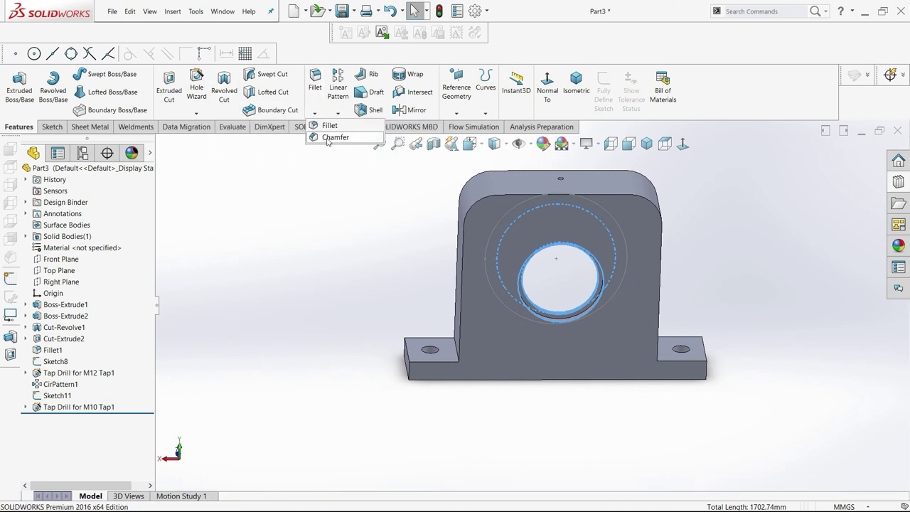
{"action": "left_click", "coordinate": [327, 136]}
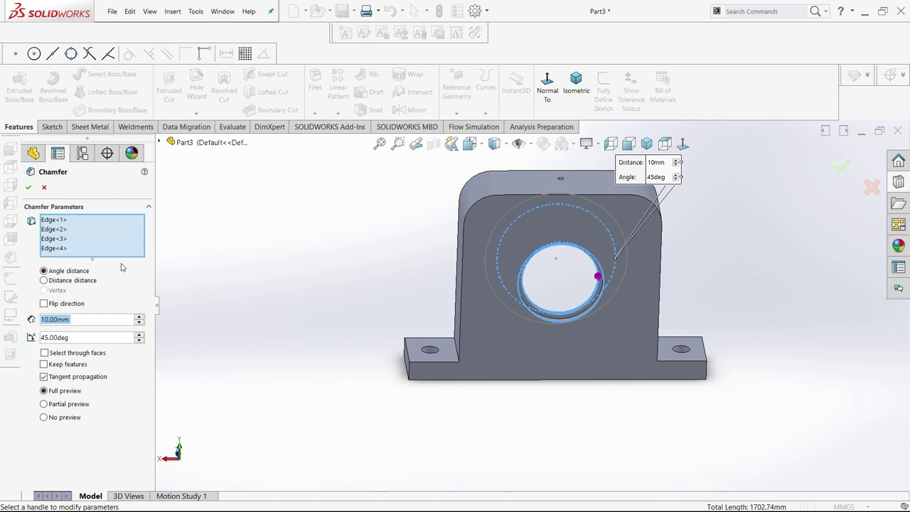
{"action": "type", "text": "1"}
{"action": "key", "text": "Return"}
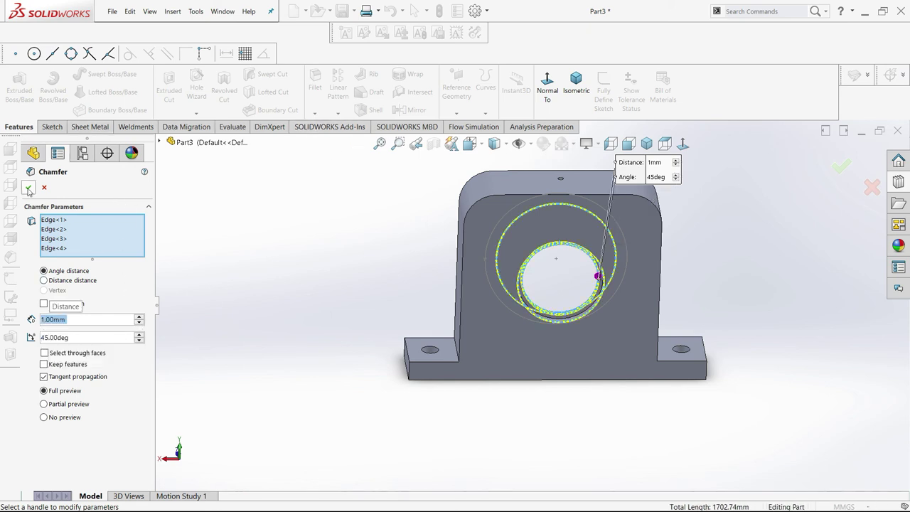
{"action": "left_click", "coordinate": [28, 188]}
{"action": "left_click", "coordinate": [651, 147]}
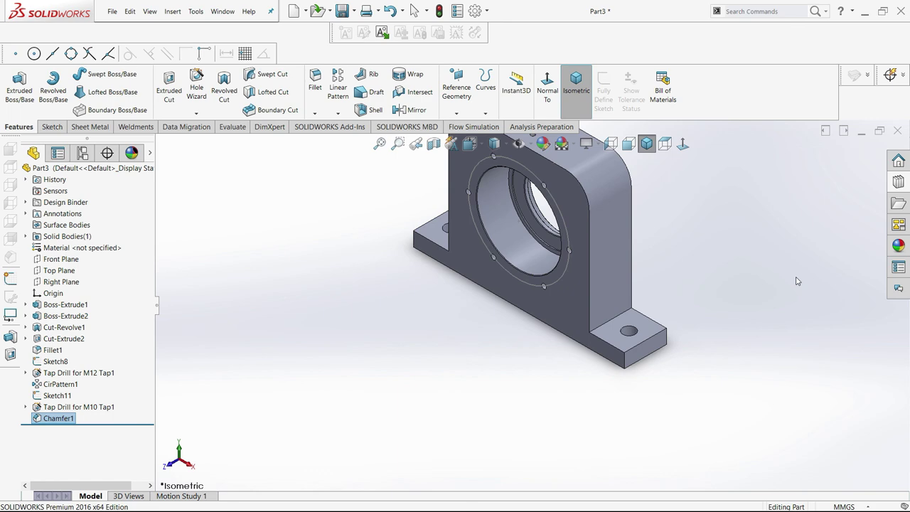
{"action": "mouse_move", "coordinate": [682, 270]}
{"action": "middle_mouse_down"}
{"action": "mouse_move", "coordinate": [711, 285]}
{"action": "mouse_move", "coordinate": [761, 362]}
{"action": "middle_mouse_up"}
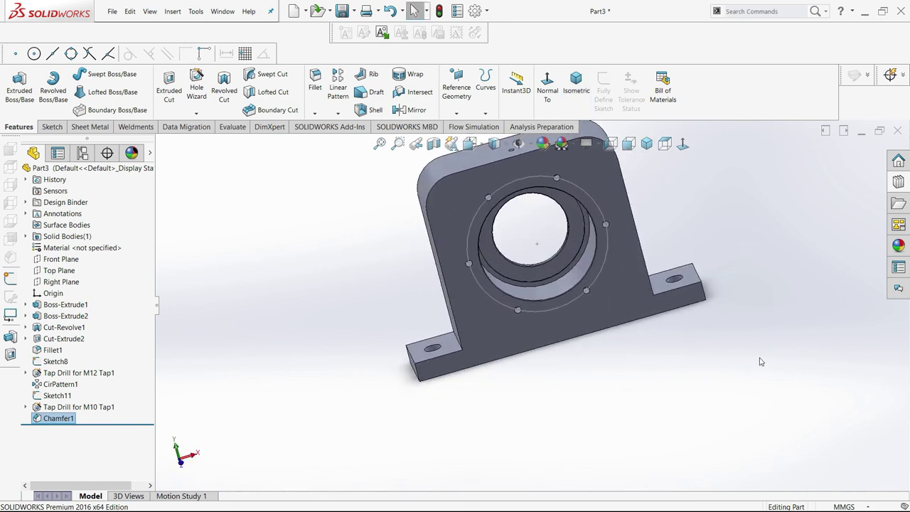
Step: In Save As, create a 'roller assembly' folder on the updates drive and open it
{"action": "key", "text": "ctrl+s"}
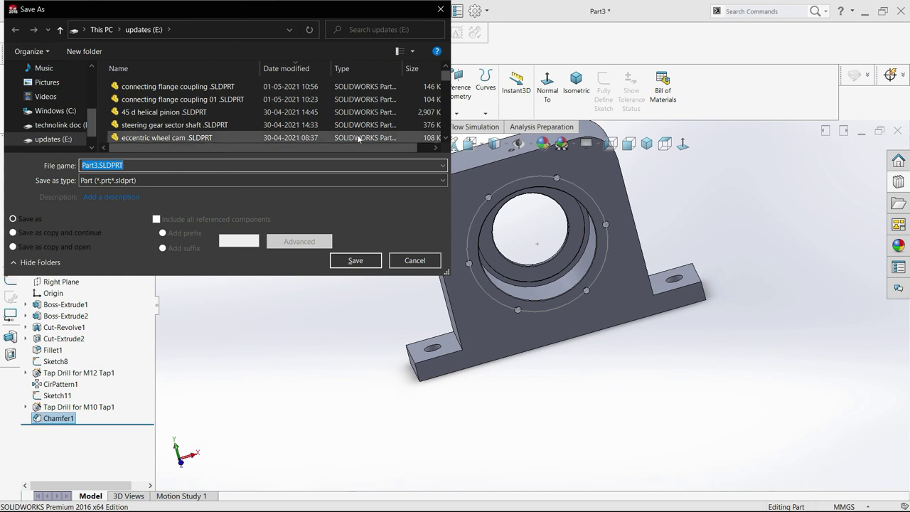
{"action": "left_click", "coordinate": [436, 147]}
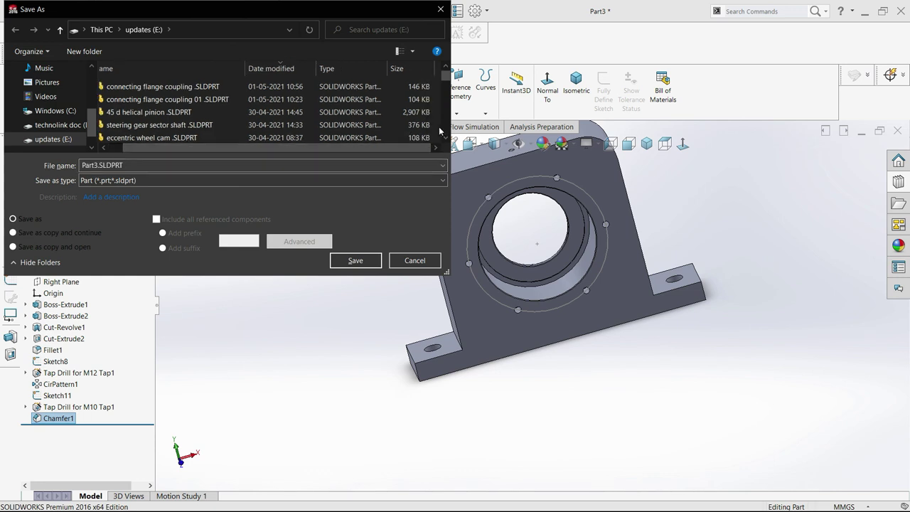
{"action": "right_click", "coordinate": [441, 130]}
{"action": "left_click", "coordinate": [599, 241]}
{"action": "type", "text": "roller ass"}
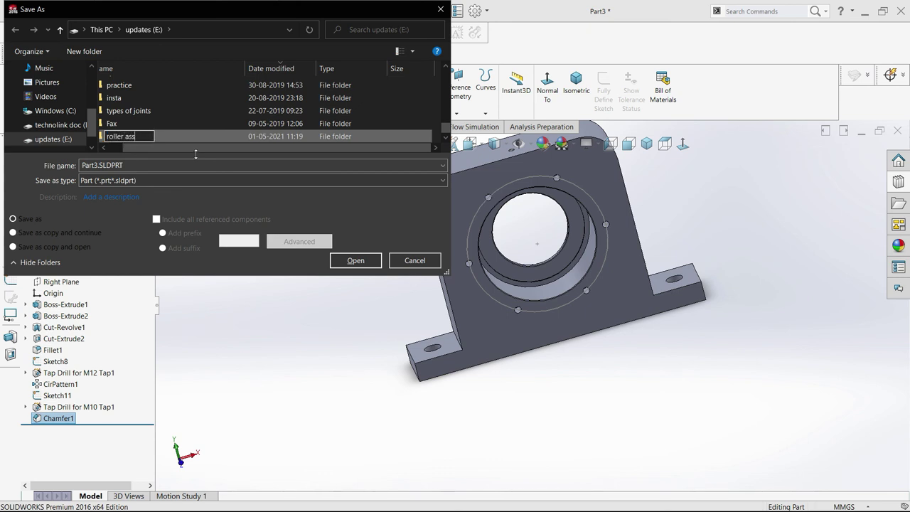
{"action": "type", "text": "ly"}
{"action": "key", "text": "Return"}
{"action": "double_click", "coordinate": [211, 142]}
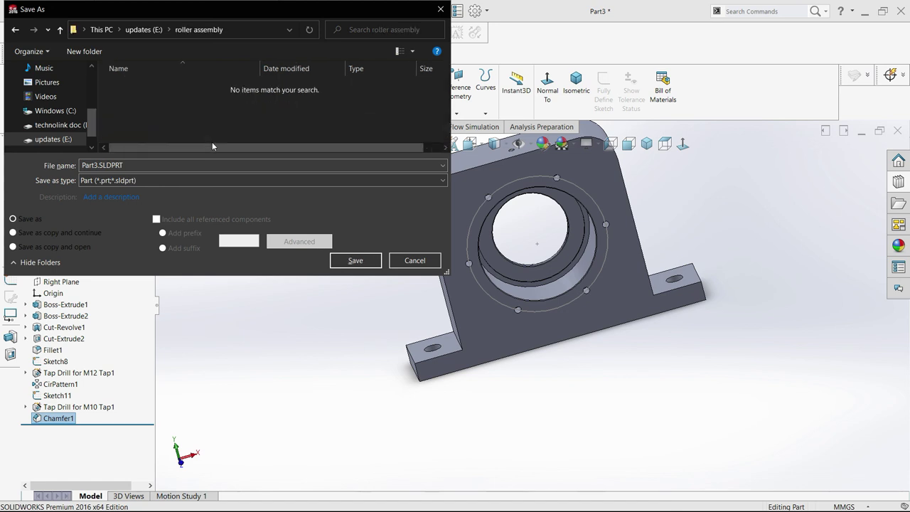
Step: Save the part as 'bearing block' in that folder
{"action": "left_click", "coordinate": [94, 165]}
{"action": "key", "text": "BackSpace"}
{"action": "key", "text": "Delete"}
{"action": "type", "text": "bearing block"}
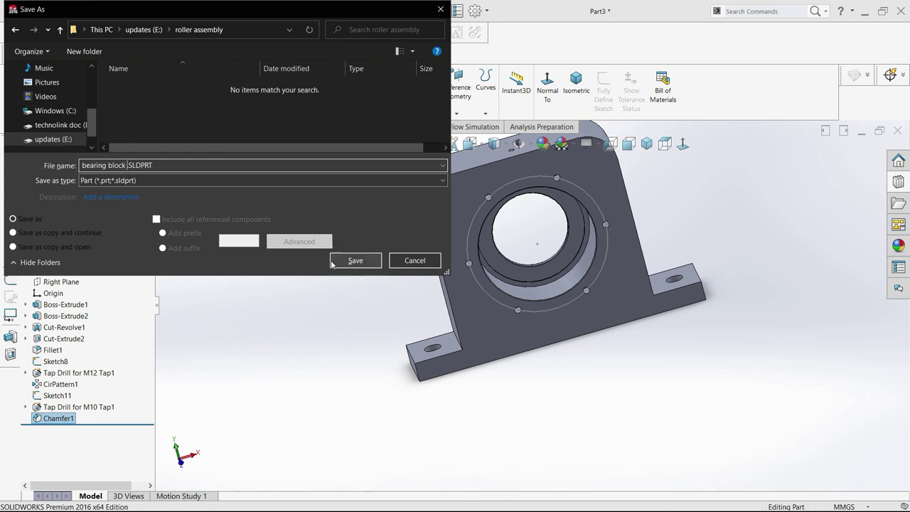
{"action": "left_click", "coordinate": [355, 260]}
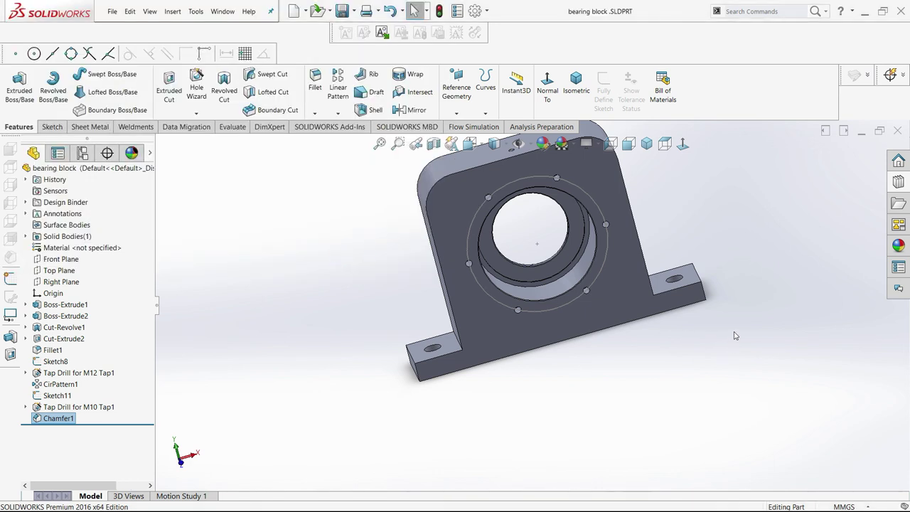